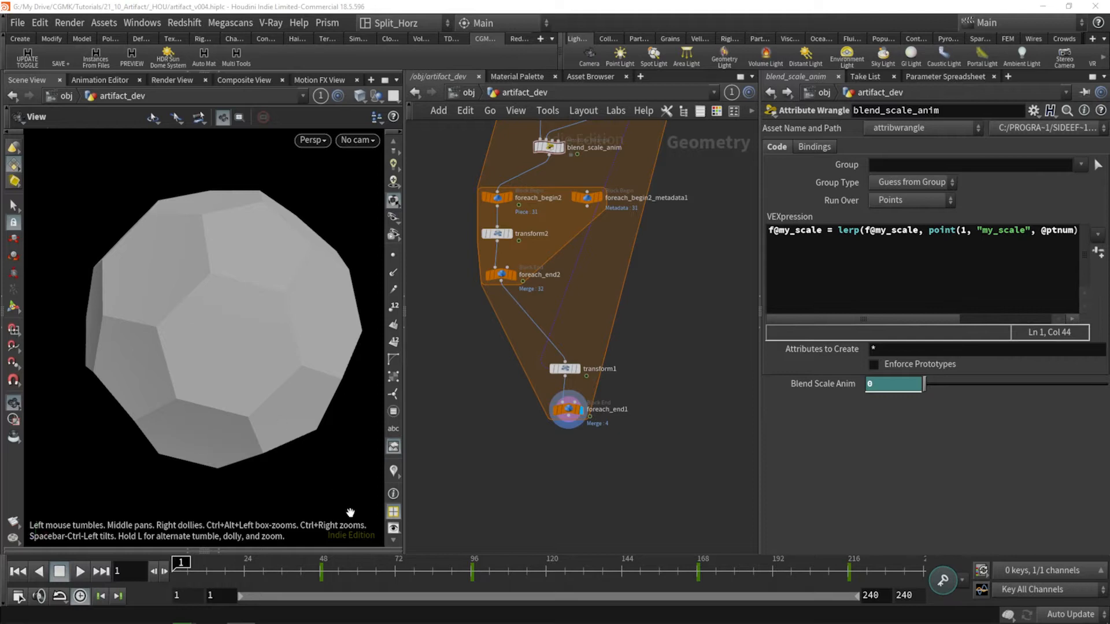
Step: Scrub the timeline from frame 1 past frame 96 and back to examine the animated scaling of the sphere's pieces
{"action": "left_click_drag", "start_coordinate": [177, 563], "coordinate": [497, 564]}
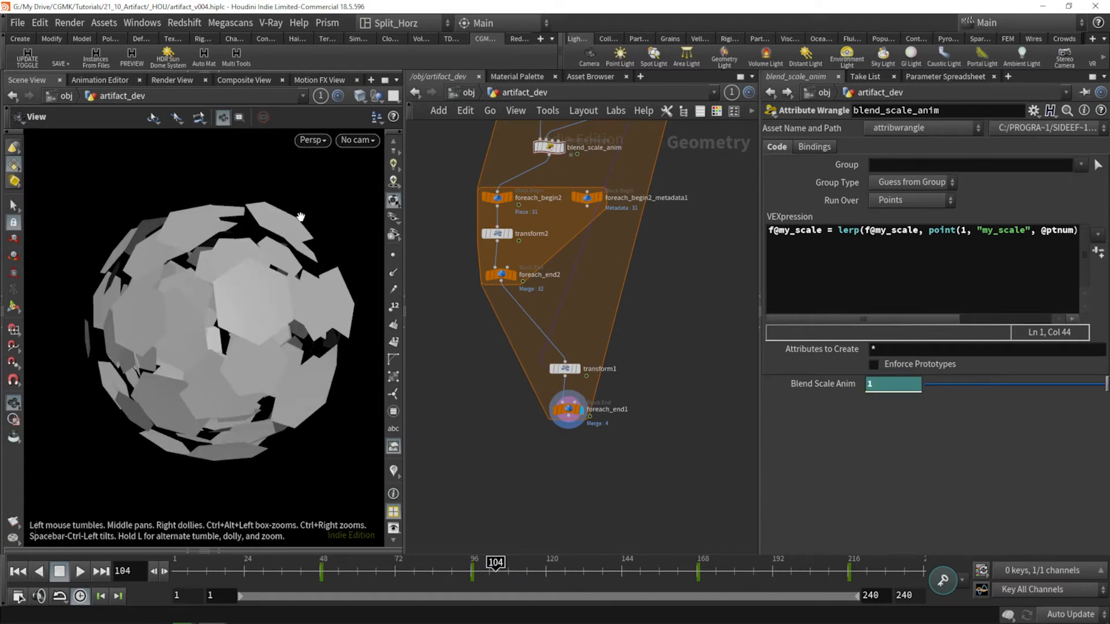
{"action": "mouse_move", "coordinate": [488, 564]}
{"action": "left_mouse_down"}
{"action": "mouse_move", "coordinate": [376, 564]}
{"action": "mouse_move", "coordinate": [514, 572]}
{"action": "mouse_move", "coordinate": [344, 572]}
{"action": "mouse_move", "coordinate": [619, 571]}
{"action": "mouse_move", "coordinate": [292, 563]}
{"action": "mouse_move", "coordinate": [471, 571]}
{"action": "left_mouse_up"}
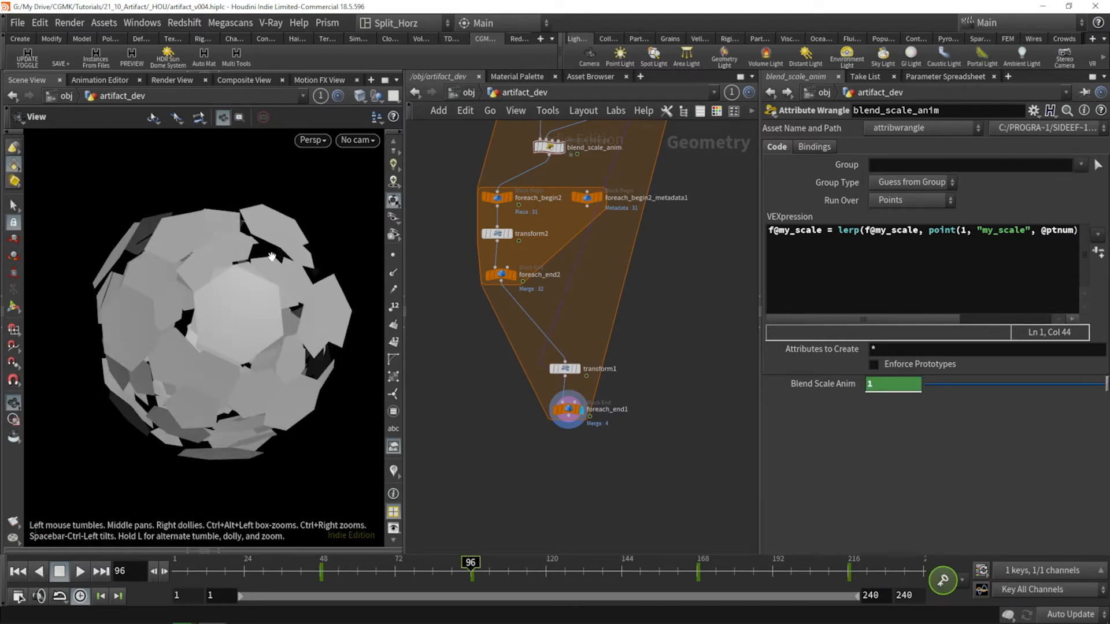
{"action": "right_click_drag", "start_coordinate": [268, 263], "coordinate": [280, 229]}
{"action": "middle_click_drag", "start_coordinate": [280, 230], "coordinate": [255, 284]}
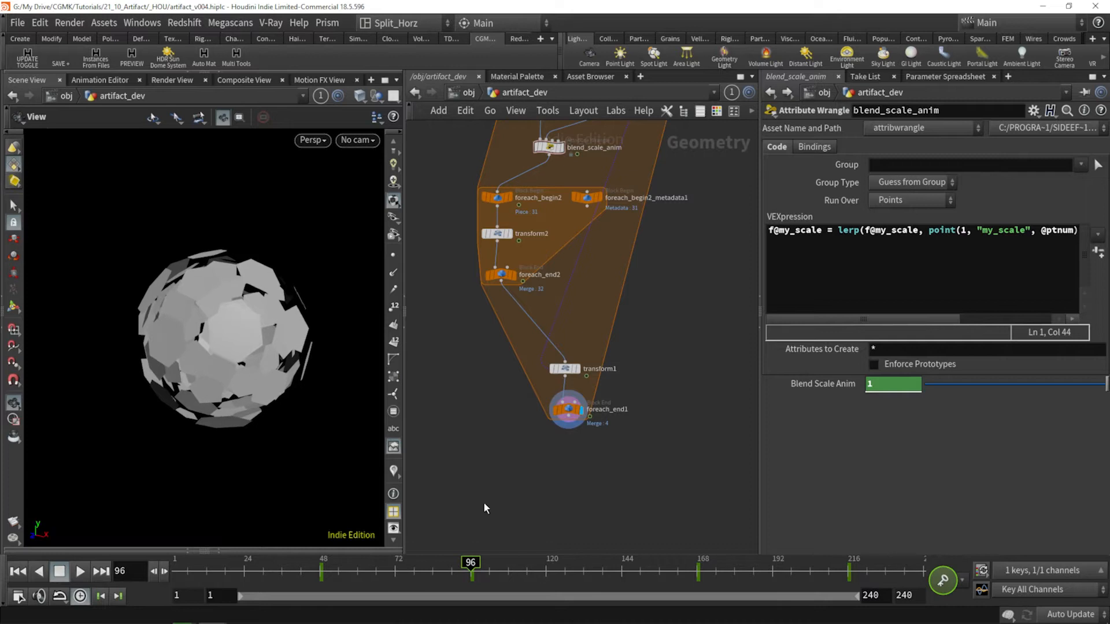
{"action": "left_click_drag", "start_coordinate": [471, 569], "coordinate": [169, 573]}
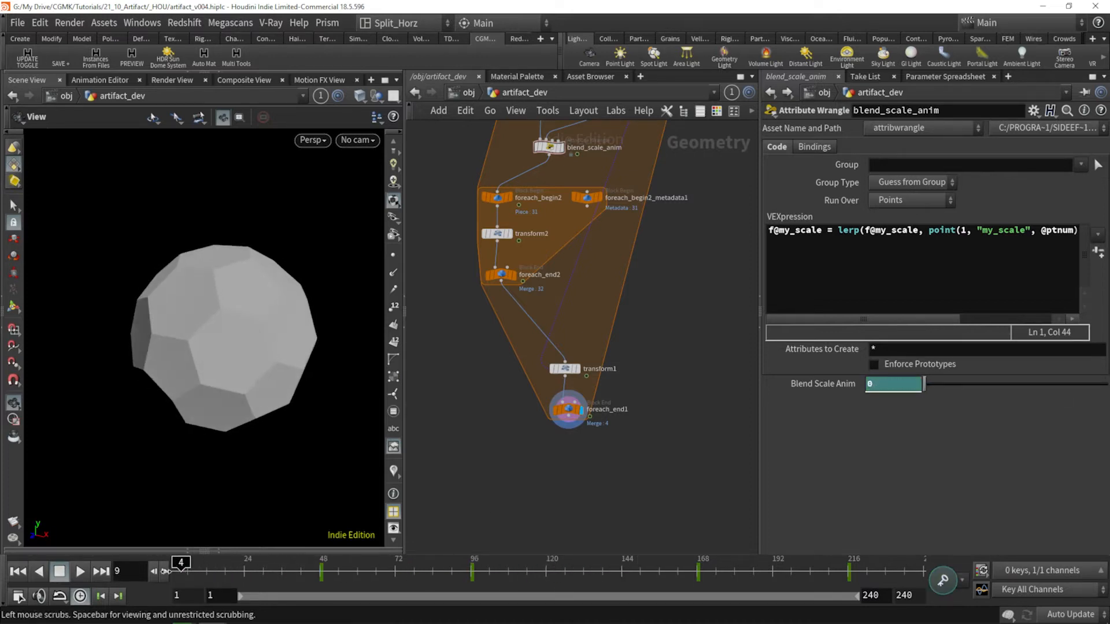
Step: Colour the blend_scale_anim node teal green in the network
{"action": "middle_click_drag", "start_coordinate": [667, 262], "coordinate": [668, 332]}
{"action": "left_click", "coordinate": [553, 222]}
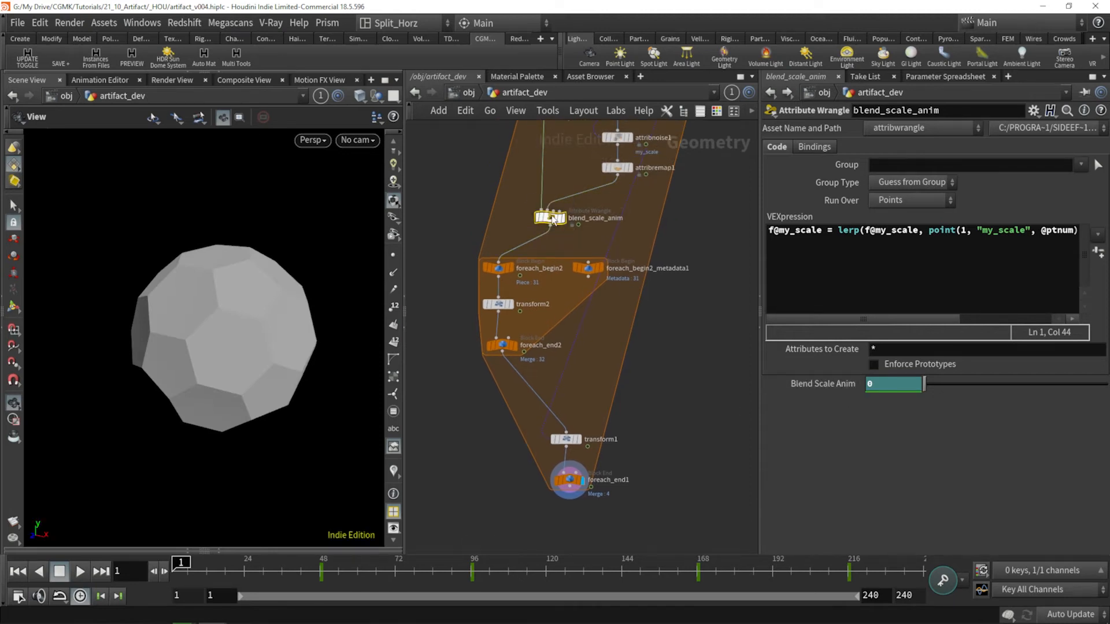
{"action": "key", "text": "c"}
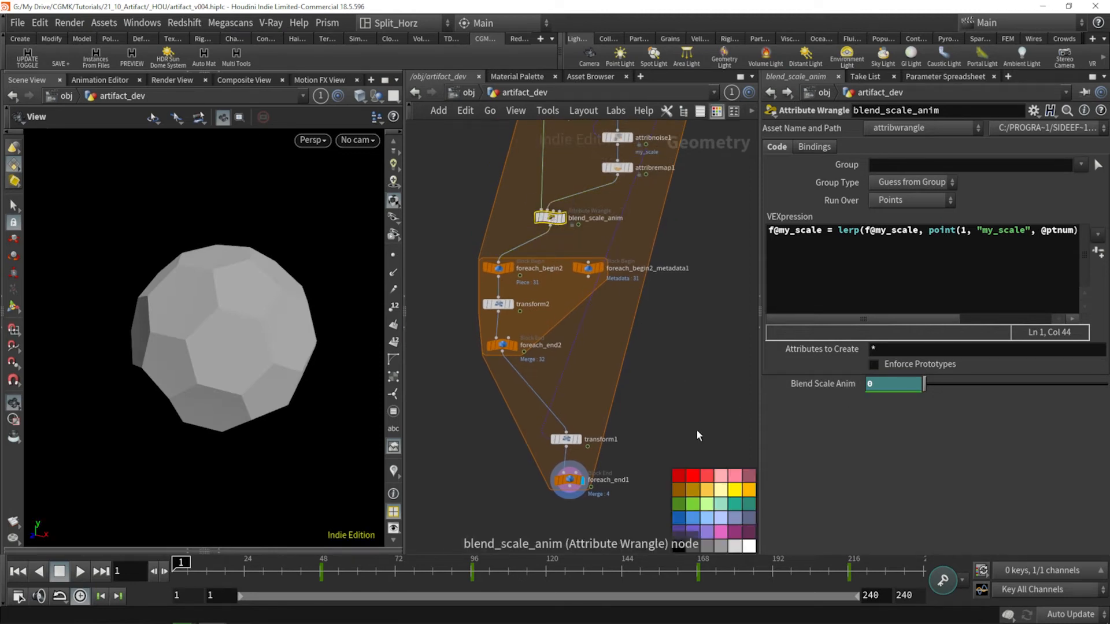
{"action": "left_click", "coordinate": [734, 505]}
{"action": "key", "text": "c"}
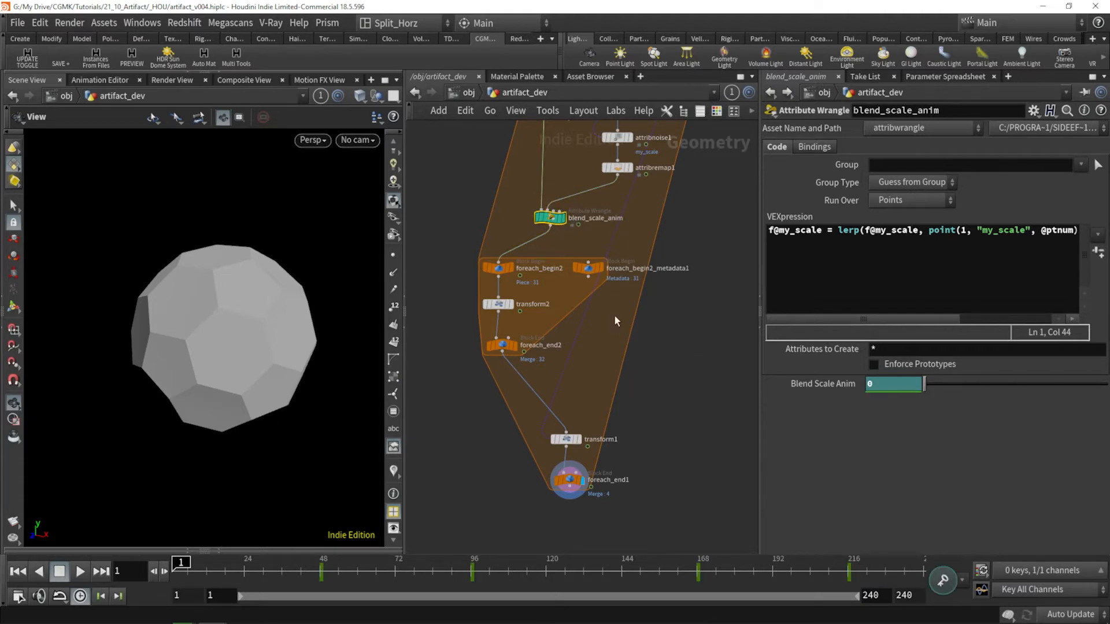
Step: Move the inner for-each loop and the nodes after it further below blend_scale_anim to make room for another node
{"action": "middle_click_drag", "start_coordinate": [657, 399], "coordinate": [648, 364]}
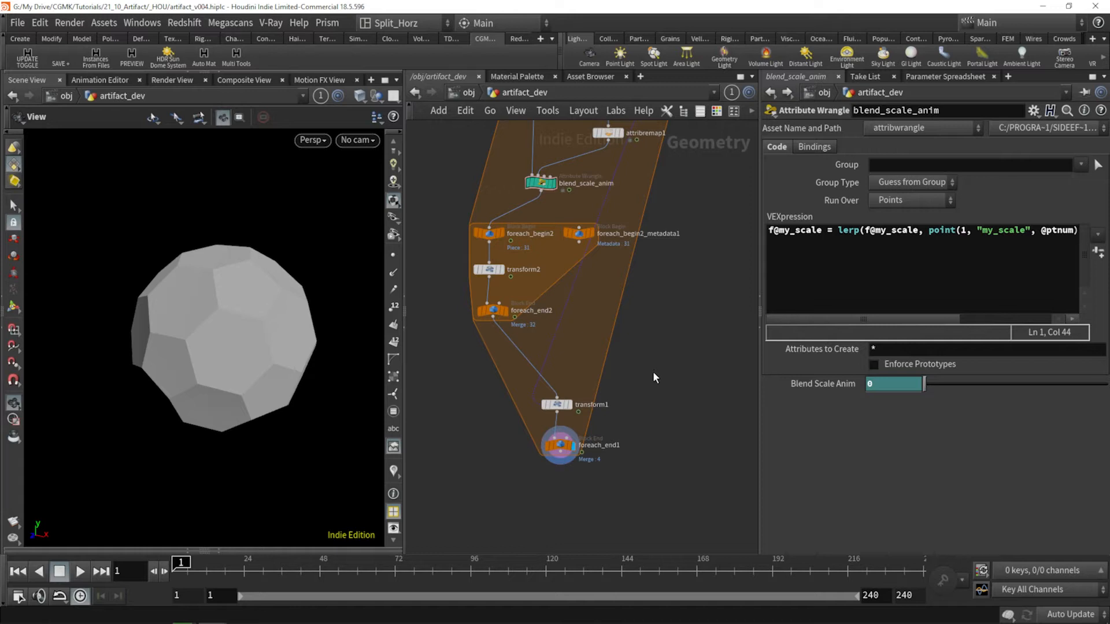
{"action": "left_click_drag", "start_coordinate": [657, 474], "coordinate": [541, 393]}
{"action": "middle_click_drag", "start_coordinate": [697, 252], "coordinate": [704, 311]}
{"action": "scroll", "coordinate": [690, 444], "scroll_direction": "up", "scroll_amount": 1}
{"action": "middle_click_drag", "start_coordinate": [690, 444], "coordinate": [671, 356]}
{"action": "scroll", "coordinate": [670, 356], "scroll_direction": "down", "scroll_amount": 1}
{"action": "left_click_drag", "start_coordinate": [678, 455], "coordinate": [473, 196]}
{"action": "middle_click_drag", "start_coordinate": [473, 196], "coordinate": [563, 266]}
{"action": "scroll", "coordinate": [563, 266], "scroll_direction": "up", "scroll_amount": 1}
{"action": "left_click", "coordinate": [552, 260]}
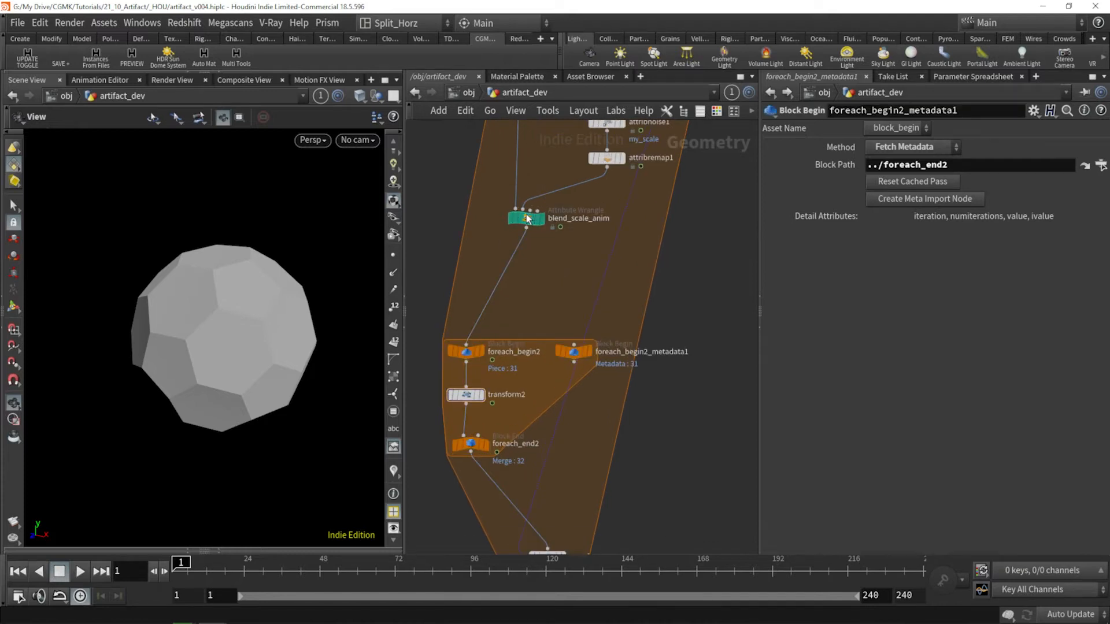
Step: Insert a Point Wrangle between blend_scale_anim and foreach_begin2 and display its output
{"action": "left_click", "coordinate": [526, 216]}
{"action": "key", "text": "Tab"}
{"action": "type", "text": "pwr"}
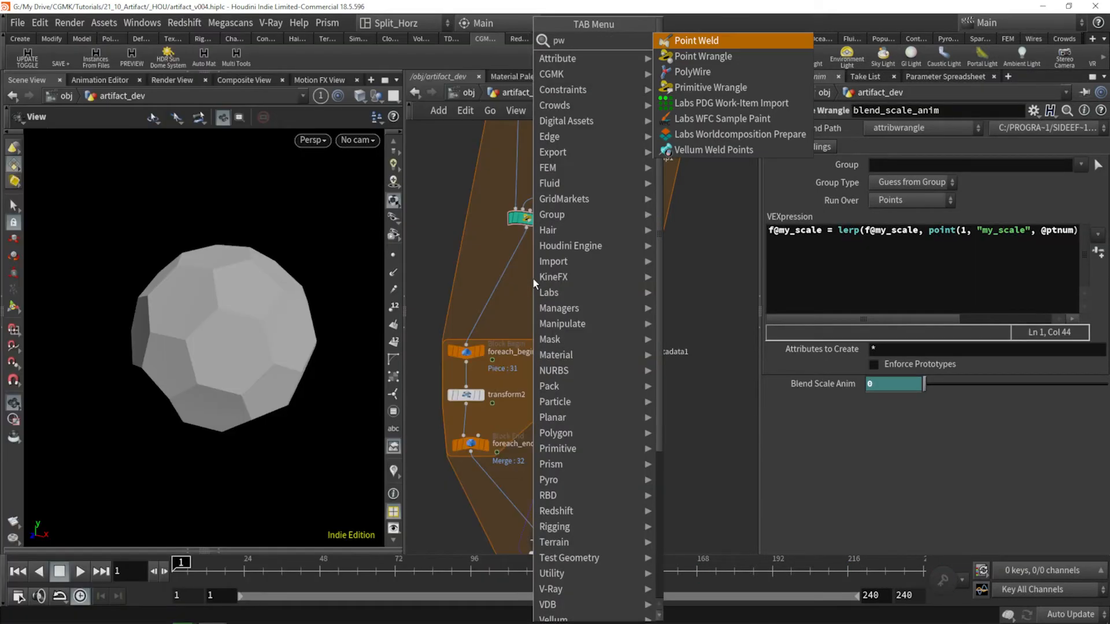
{"action": "key", "text": "Return"}
{"action": "left_click", "coordinate": [533, 279]}
{"action": "mouse_move", "coordinate": [533, 281]}
{"action": "left_mouse_down"}
{"action": "mouse_move", "coordinate": [530, 259]}
{"action": "mouse_move", "coordinate": [523, 273]}
{"action": "left_mouse_up"}
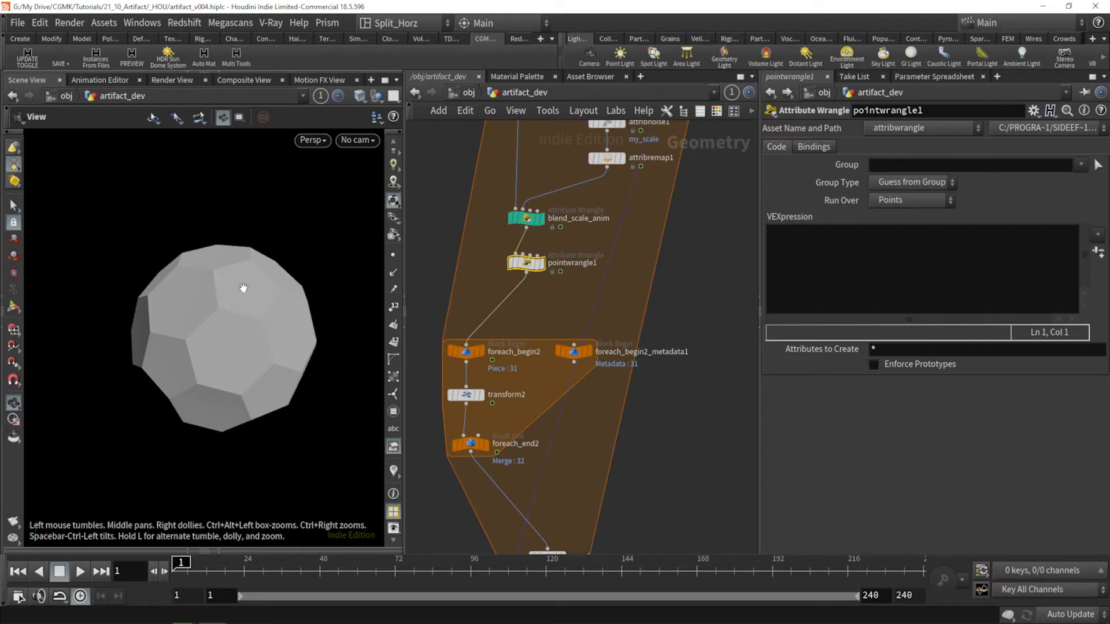
{"action": "middle_click_drag", "start_coordinate": [585, 204], "coordinate": [571, 312]}
{"action": "scroll", "coordinate": [572, 312], "scroll_direction": "down", "scroll_amount": 1}
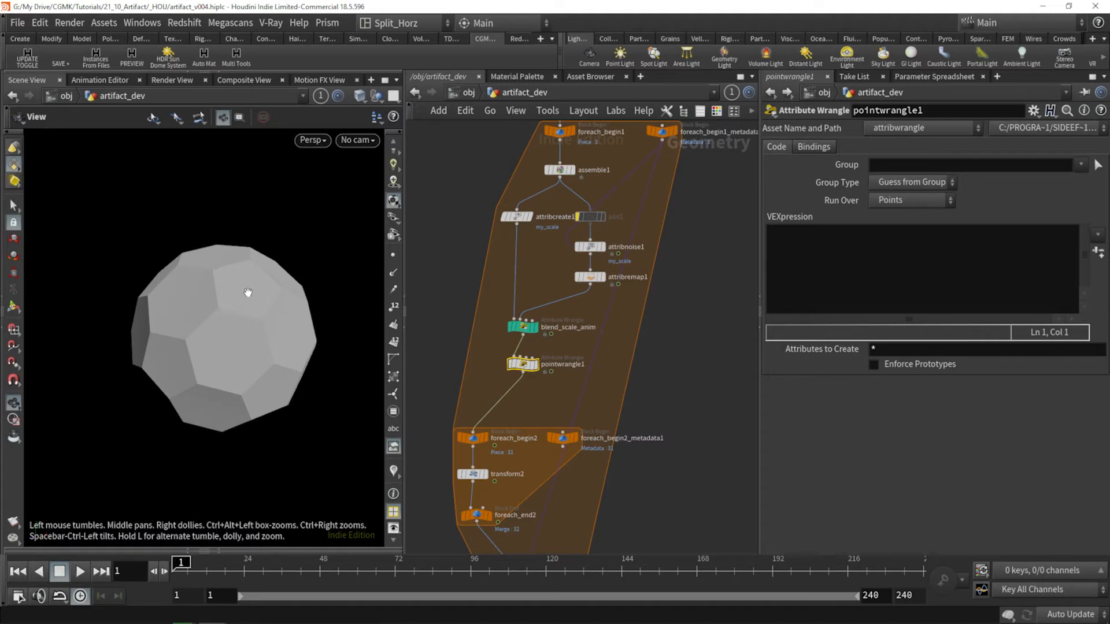
{"action": "mouse_move", "coordinate": [533, 370]}
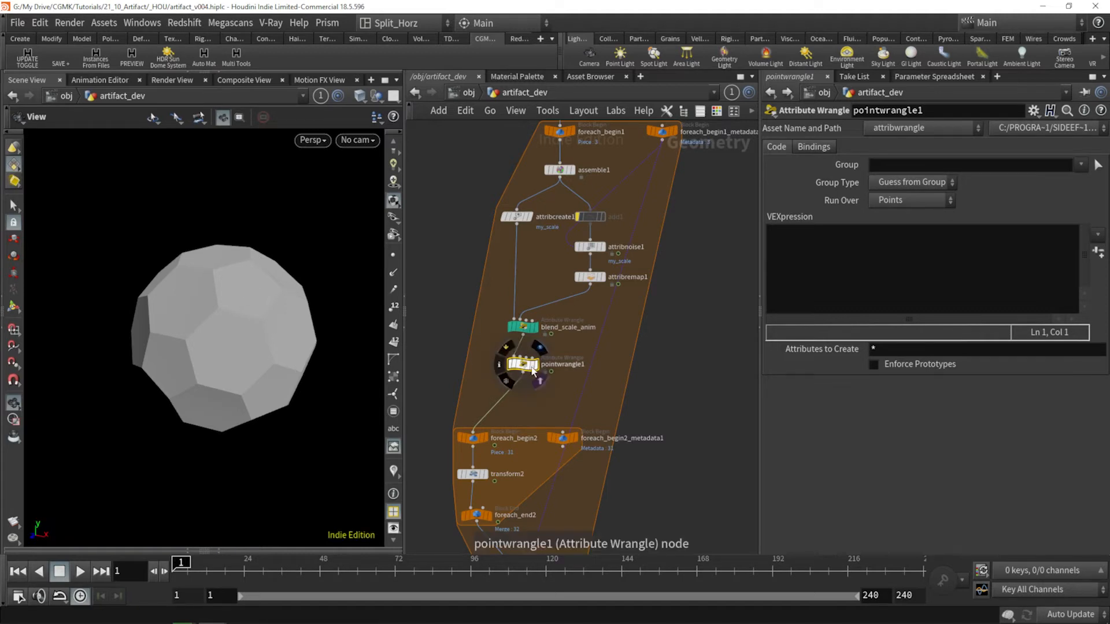
{"action": "left_click", "coordinate": [540, 348]}
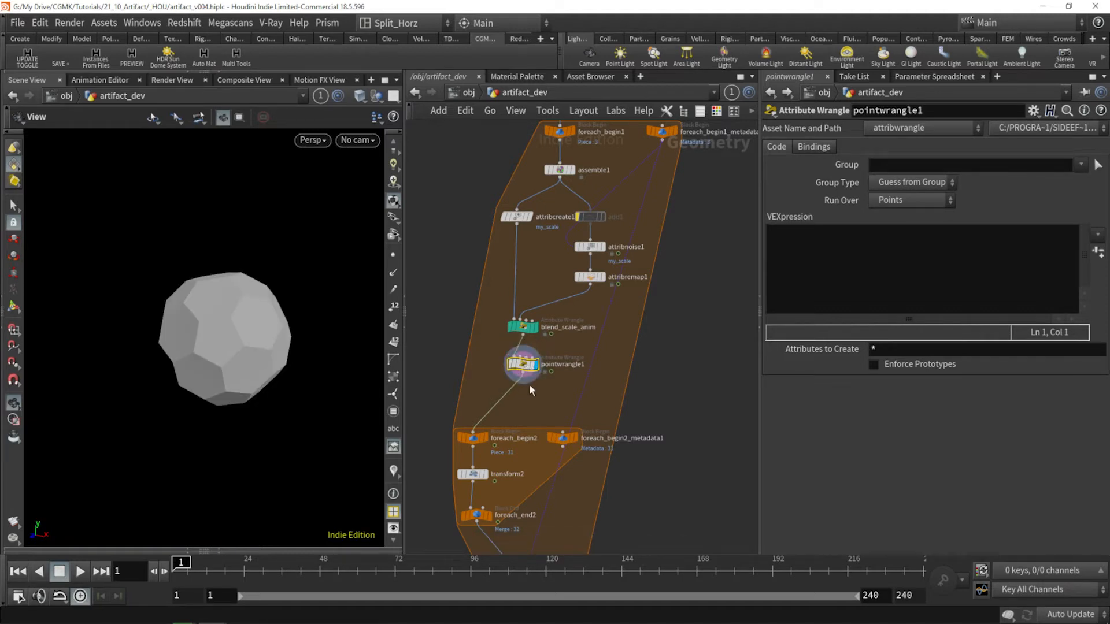
Step: Enter the expression v@N = normalized(@P); in the new point wrangle
{"action": "left_click", "coordinate": [895, 244]}
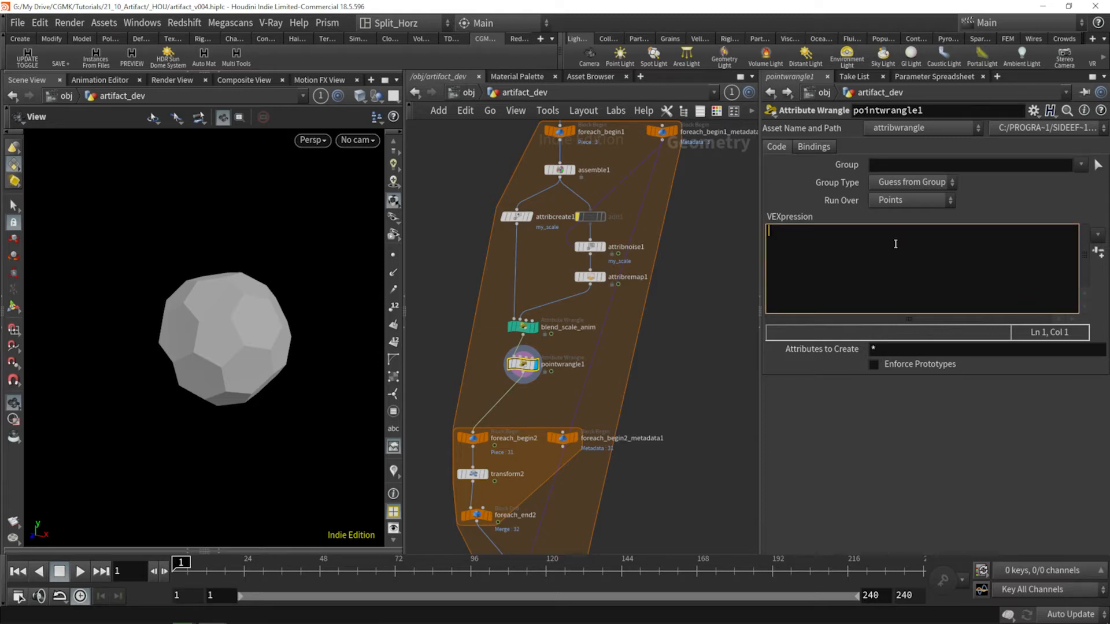
{"action": "type", "text": "v@"}
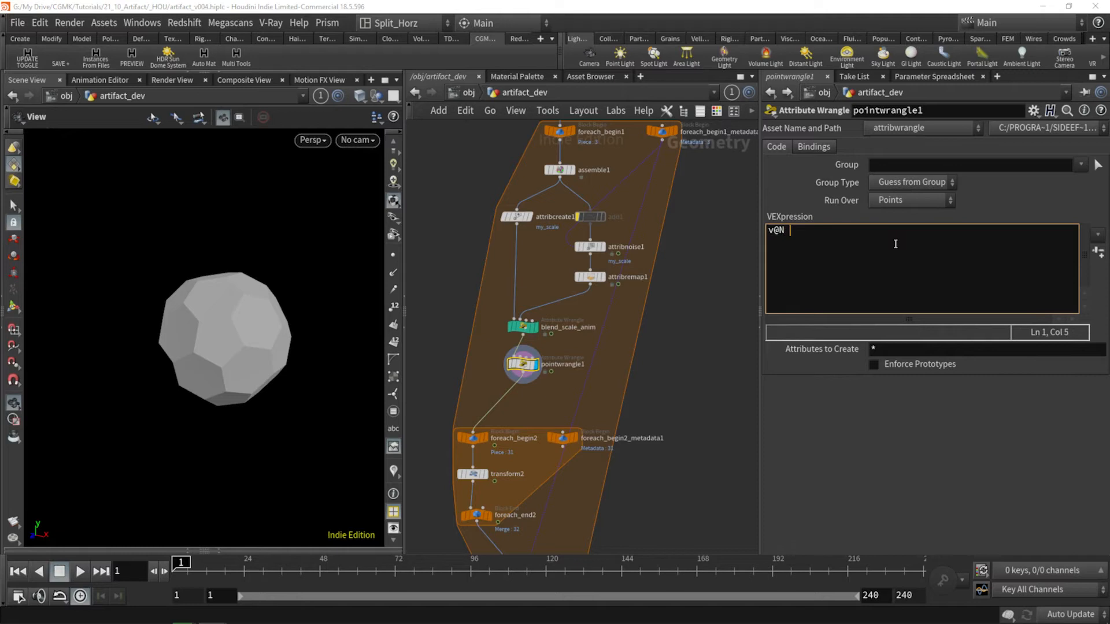
{"action": "type", "text": "N = normali"}
{"action": "type", "text": "z"}
{"action": "key", "text": "BackSpace"}
{"action": "type", "text": "lized(2"}
{"action": "key", "text": "BackSpace"}
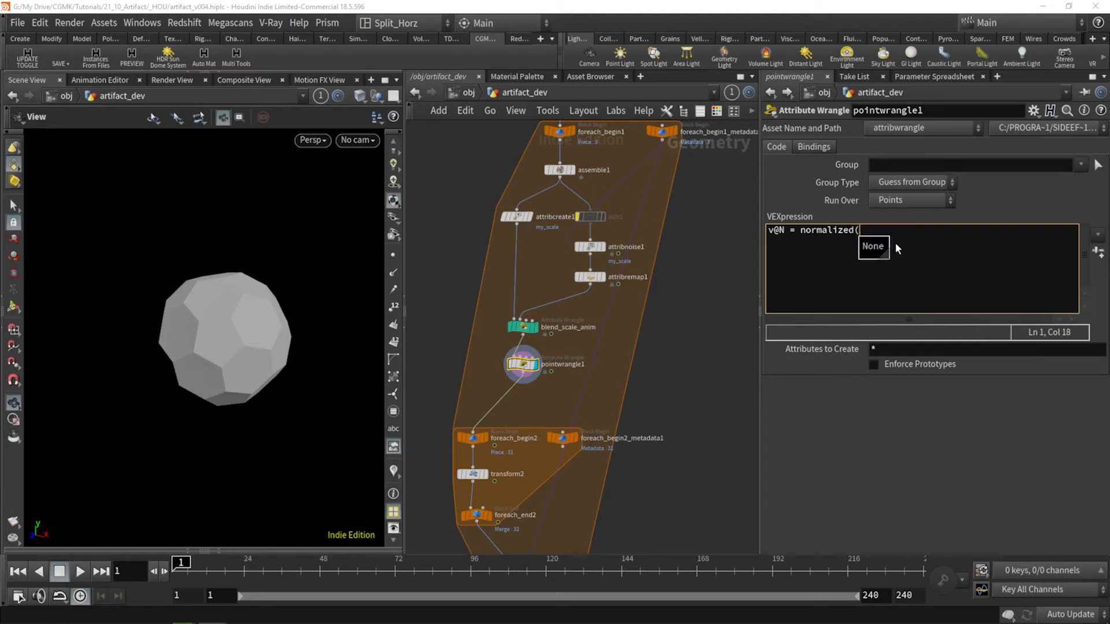
{"action": "type", "text": "@O"}
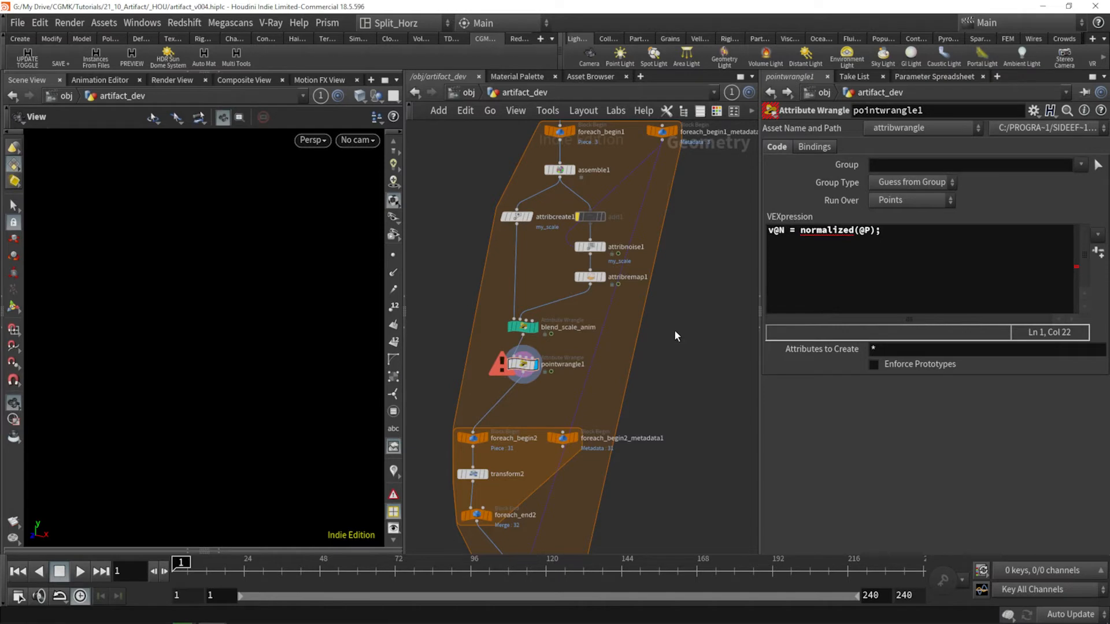
Step: Correct the point wrangle's expression to v@N = normalize(v@P);
{"action": "left_click", "coordinate": [900, 231]}
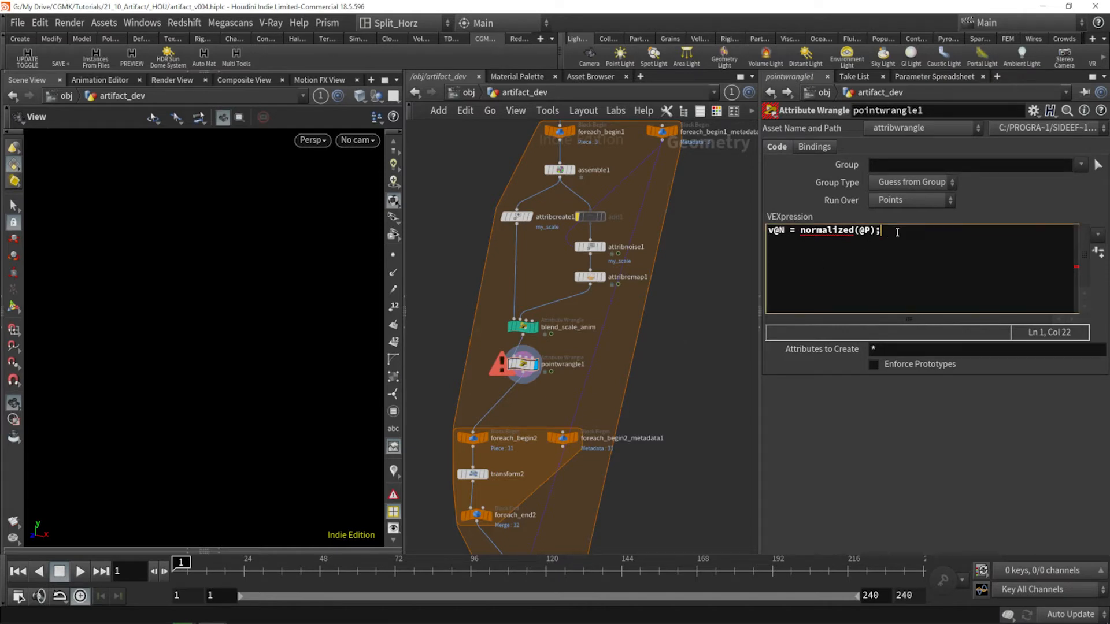
{"action": "left_click", "coordinate": [801, 230]}
{"action": "left_click", "coordinate": [859, 230]}
{"action": "type", "text": "v"}
{"action": "key", "text": "Escape"}
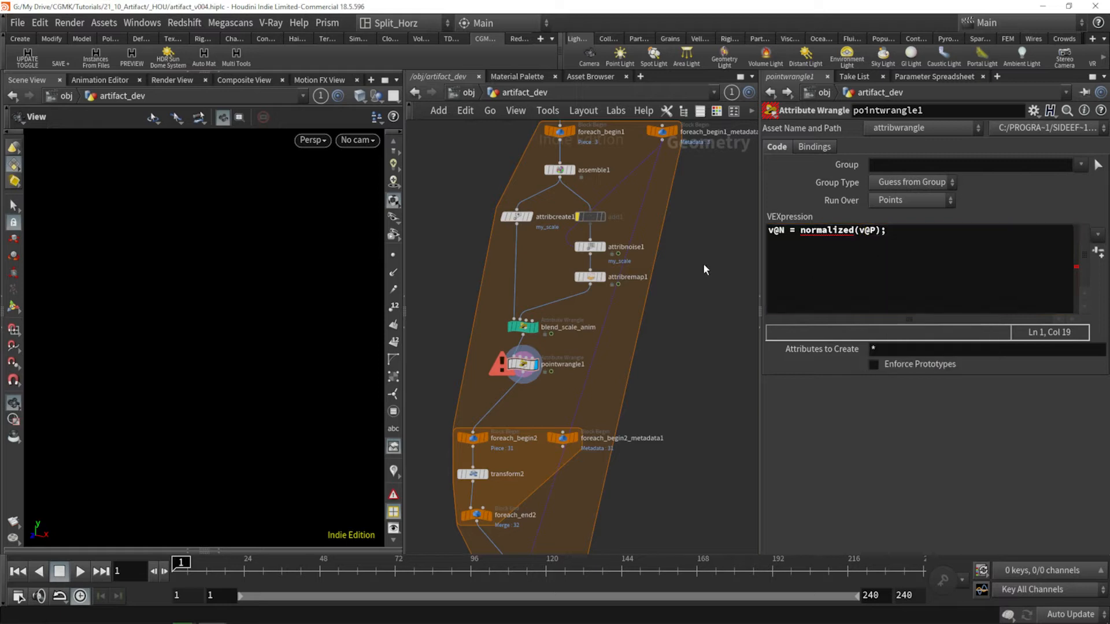
{"action": "left_click", "coordinate": [832, 231]}
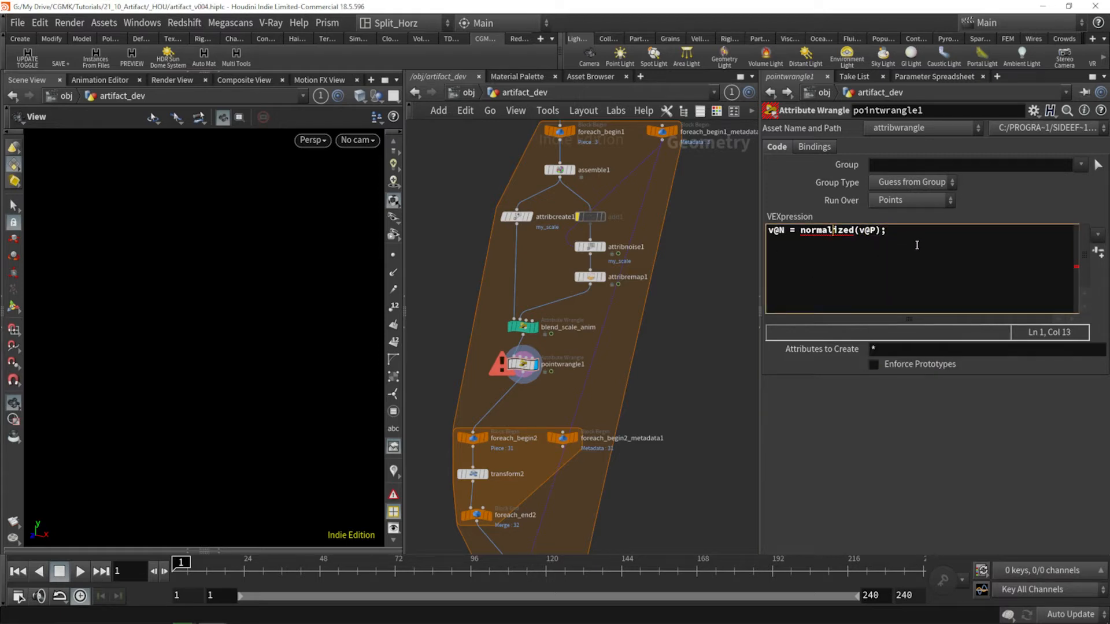
{"action": "key", "text": "BackSpace"}
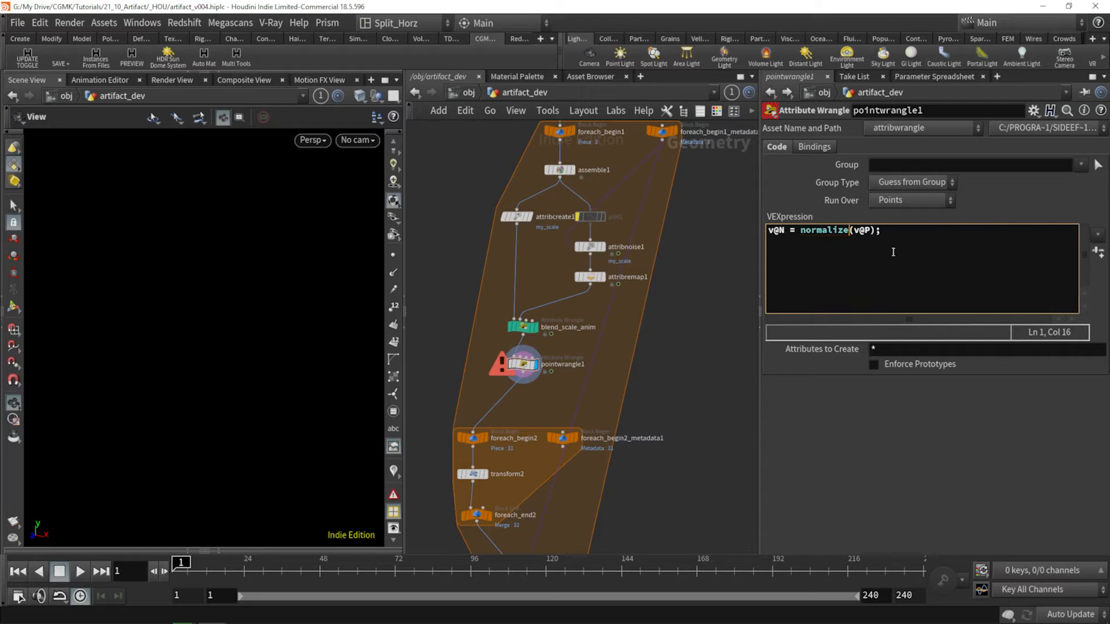
{"action": "left_click", "coordinate": [720, 297]}
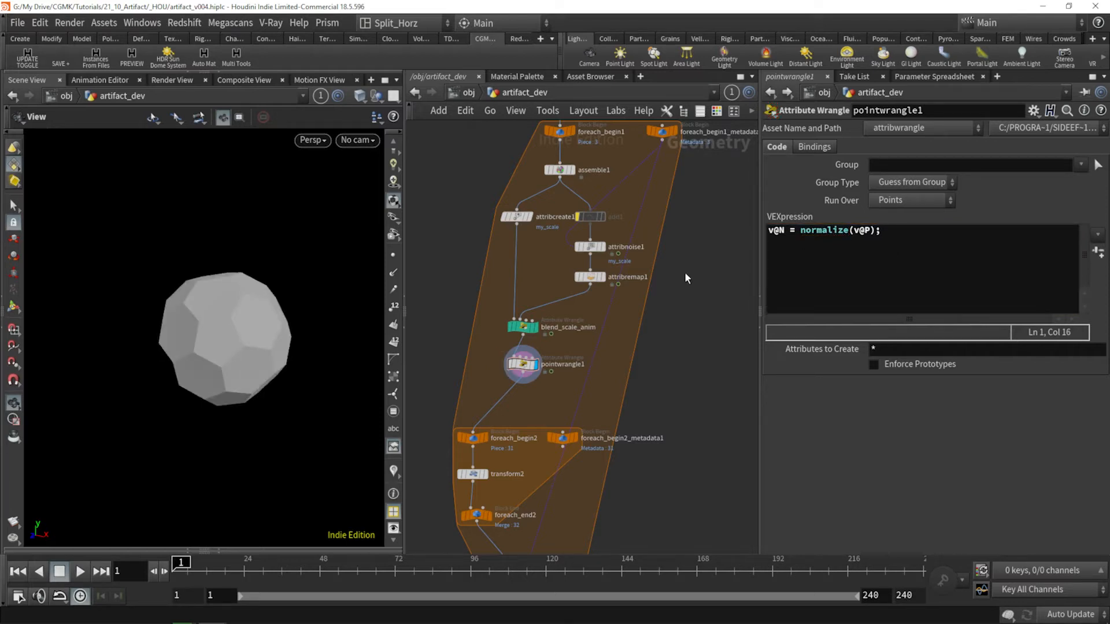
Step: Switch the viewport to wireframe shading and turn on the reference grid
{"action": "mouse_move", "coordinate": [226, 327]}
{"action": "left_mouse_down"}
{"action": "mouse_move", "coordinate": [213, 329]}
{"action": "mouse_move", "coordinate": [227, 330]}
{"action": "mouse_move", "coordinate": [248, 292]}
{"action": "mouse_move", "coordinate": [260, 328]}
{"action": "mouse_move", "coordinate": [226, 329]}
{"action": "left_mouse_up"}
{"action": "key", "text": "w"}
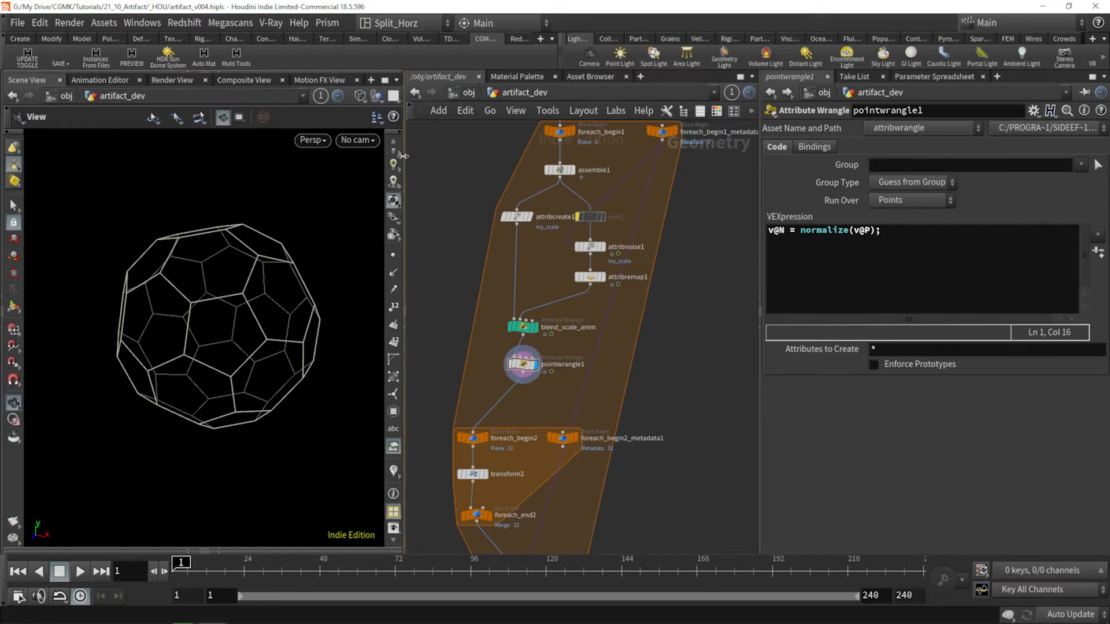
{"action": "left_click", "coordinate": [394, 143]}
{"action": "left_click", "coordinate": [394, 142]}
{"action": "left_click", "coordinate": [394, 142]}
{"action": "left_click", "coordinate": [394, 142]}
{"action": "left_click", "coordinate": [393, 158]}
{"action": "left_click_drag", "start_coordinate": [277, 301], "coordinate": [167, 331]}
{"action": "left_click_drag", "start_coordinate": [248, 356], "coordinate": [220, 315]}
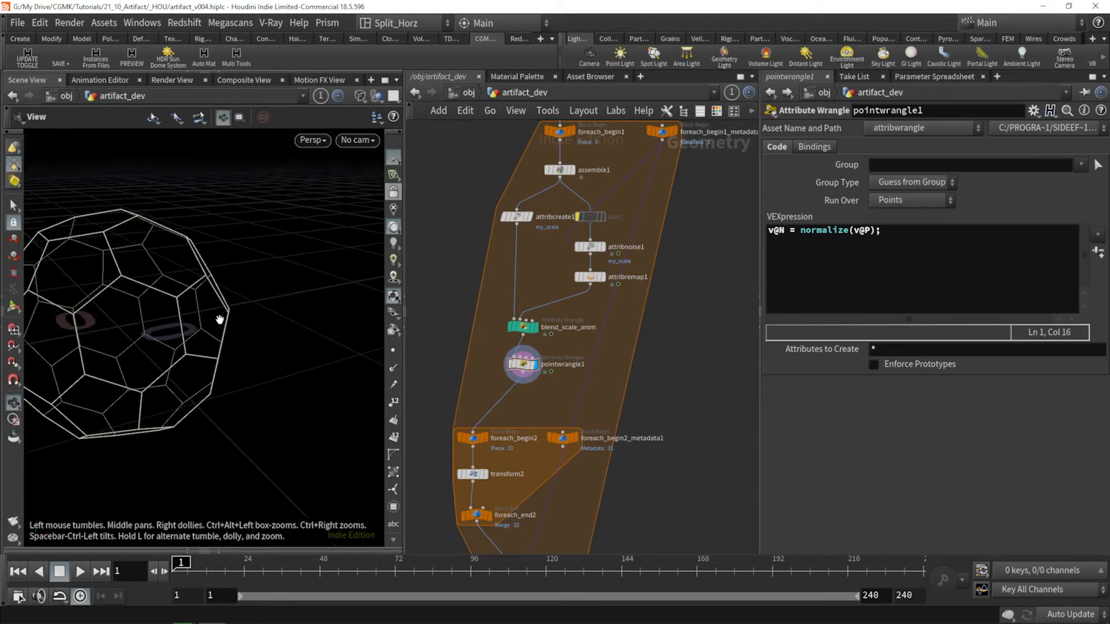
{"action": "mouse_move", "coordinate": [148, 328]}
{"action": "left_mouse_down"}
{"action": "mouse_move", "coordinate": [158, 327]}
{"action": "mouse_move", "coordinate": [134, 341]}
{"action": "left_mouse_up"}
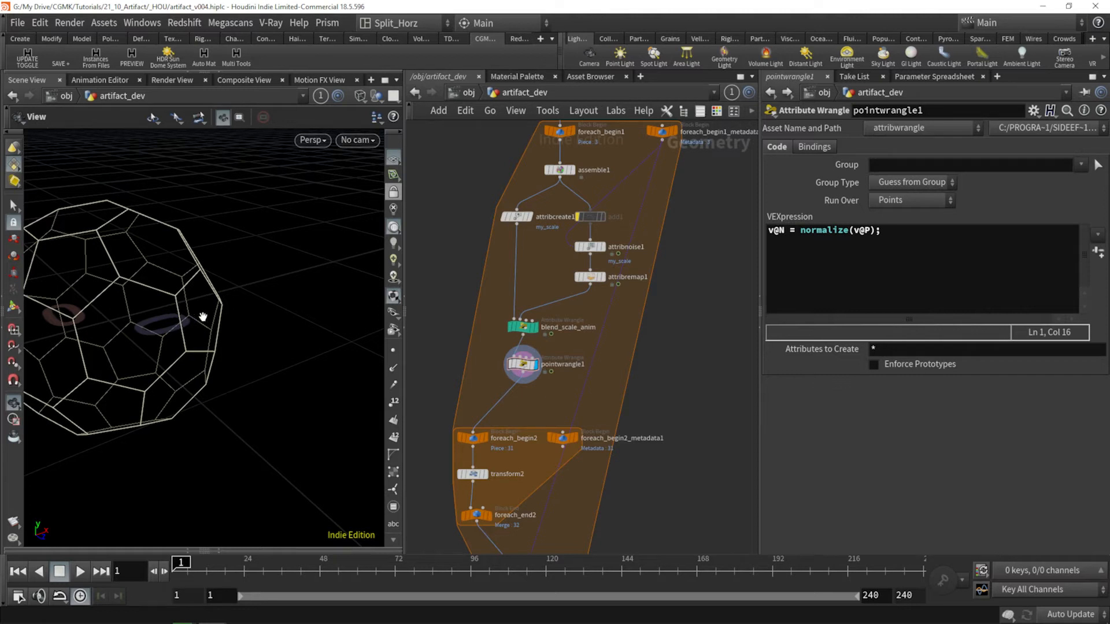
{"action": "left_click_drag", "start_coordinate": [231, 318], "coordinate": [207, 317]}
Step: Rename the new point wrangle as set_normal
{"action": "scroll", "coordinate": [537, 396], "scroll_direction": "up", "scroll_amount": 1}
{"action": "left_click", "coordinate": [559, 358]}
{"action": "left_click_drag", "start_coordinate": [602, 357], "coordinate": [495, 356]}
{"action": "type", "text": "set_normal"}
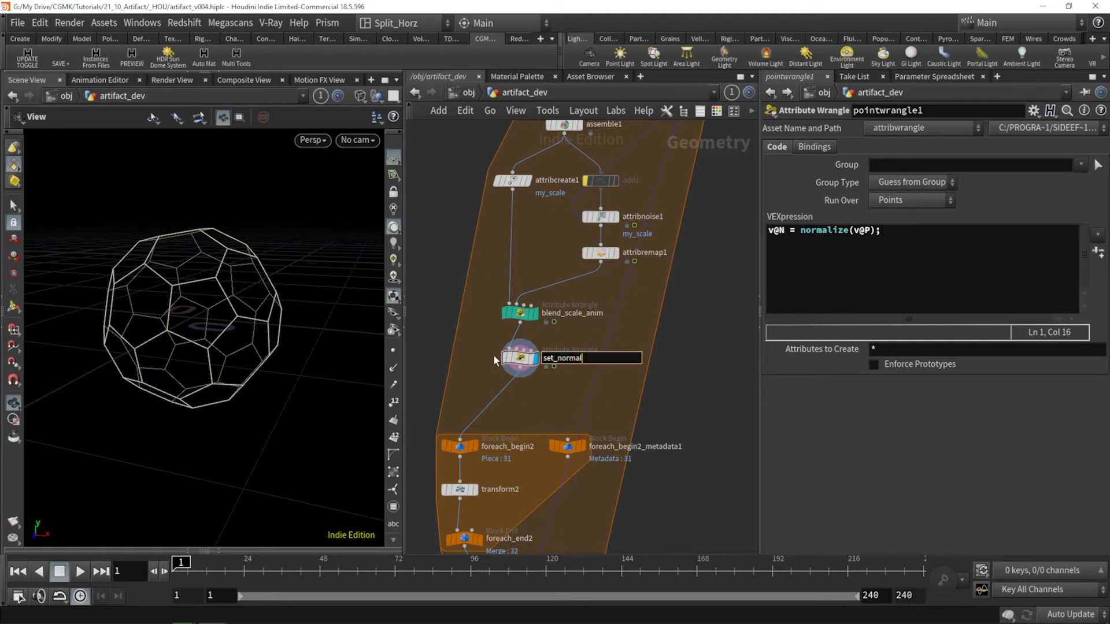
{"action": "key", "text": "Return"}
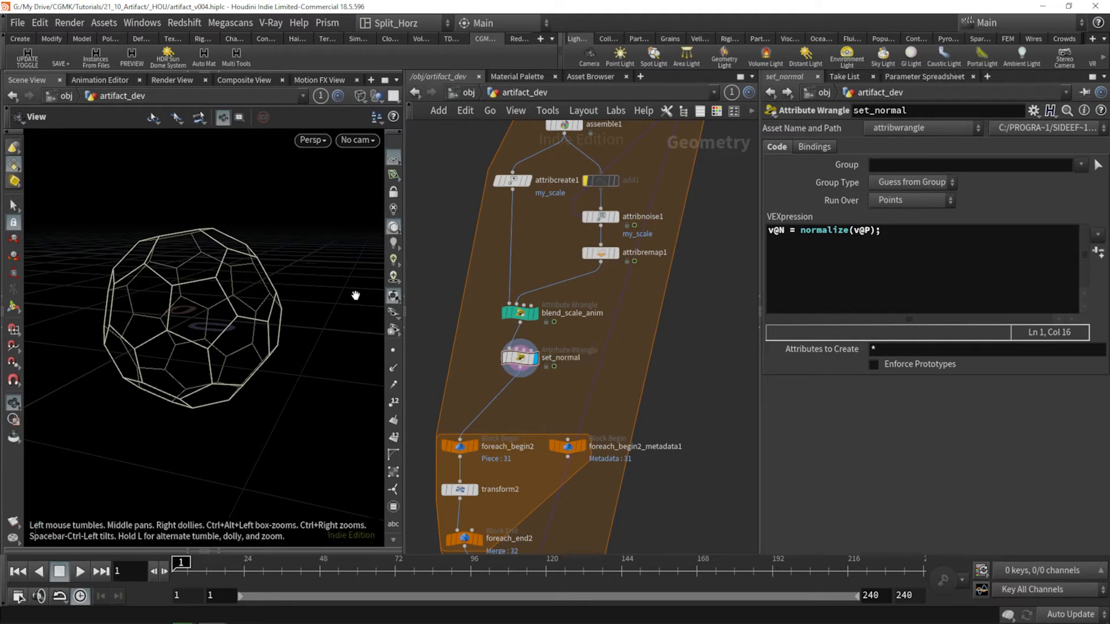
Step: Inspect the pieces with point display temporarily enabled, and check set_normal's point attributes in its node info
{"action": "mouse_move", "coordinate": [174, 331]}
{"action": "left_mouse_down"}
{"action": "mouse_move", "coordinate": [186, 342]}
{"action": "mouse_move", "coordinate": [192, 322]}
{"action": "left_mouse_up"}
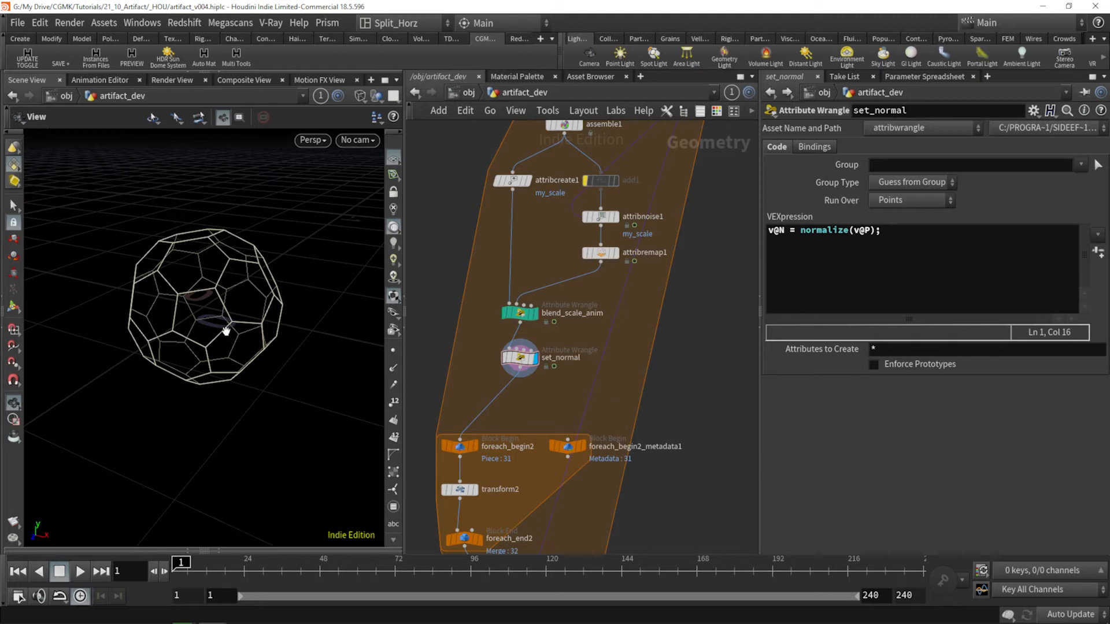
{"action": "mouse_move", "coordinate": [203, 314]}
{"action": "left_mouse_down"}
{"action": "mouse_move", "coordinate": [193, 317]}
{"action": "mouse_move", "coordinate": [201, 325]}
{"action": "left_mouse_up"}
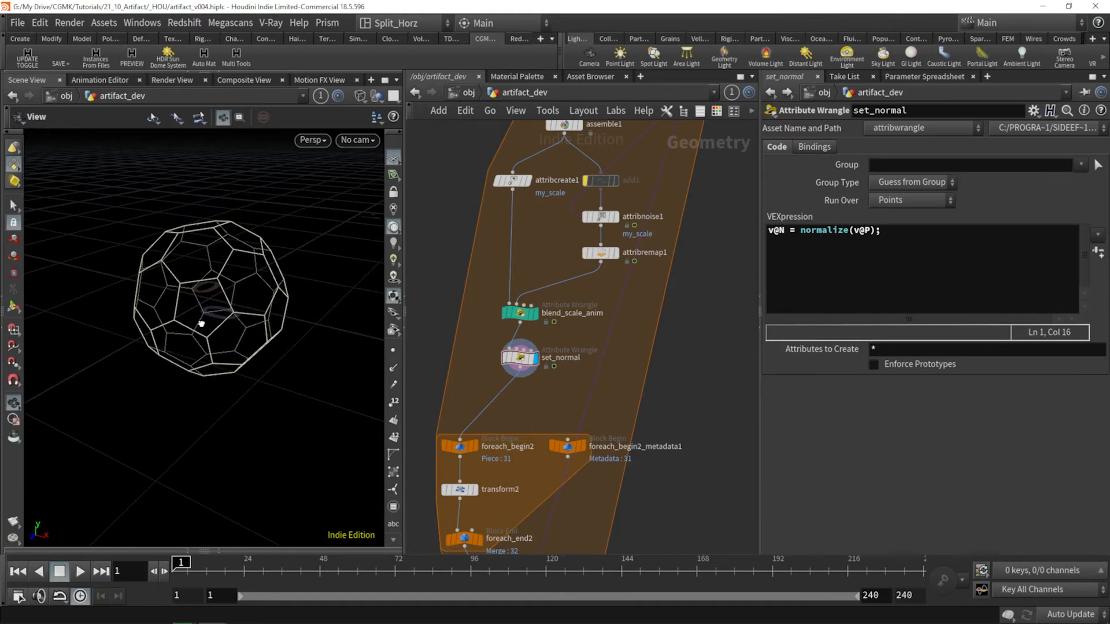
{"action": "left_click", "coordinate": [510, 357]}
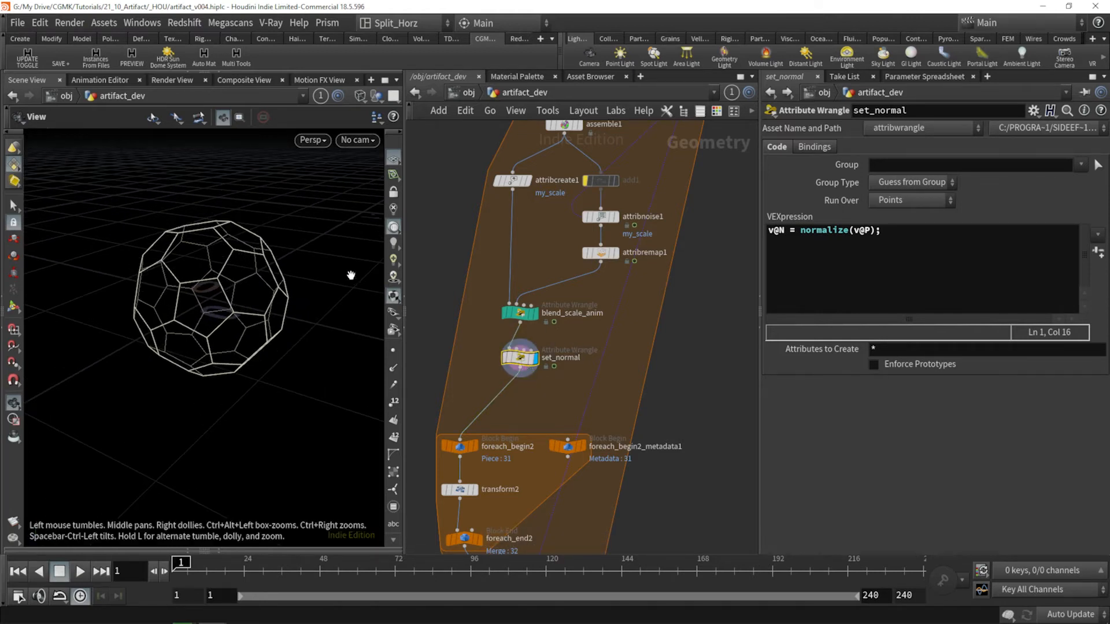
{"action": "middle_click_drag", "start_coordinate": [563, 229], "coordinate": [562, 338]}
{"action": "middle_click_drag", "start_coordinate": [675, 356], "coordinate": [670, 330]}
{"action": "middle_click_drag", "start_coordinate": [567, 421], "coordinate": [576, 371]}
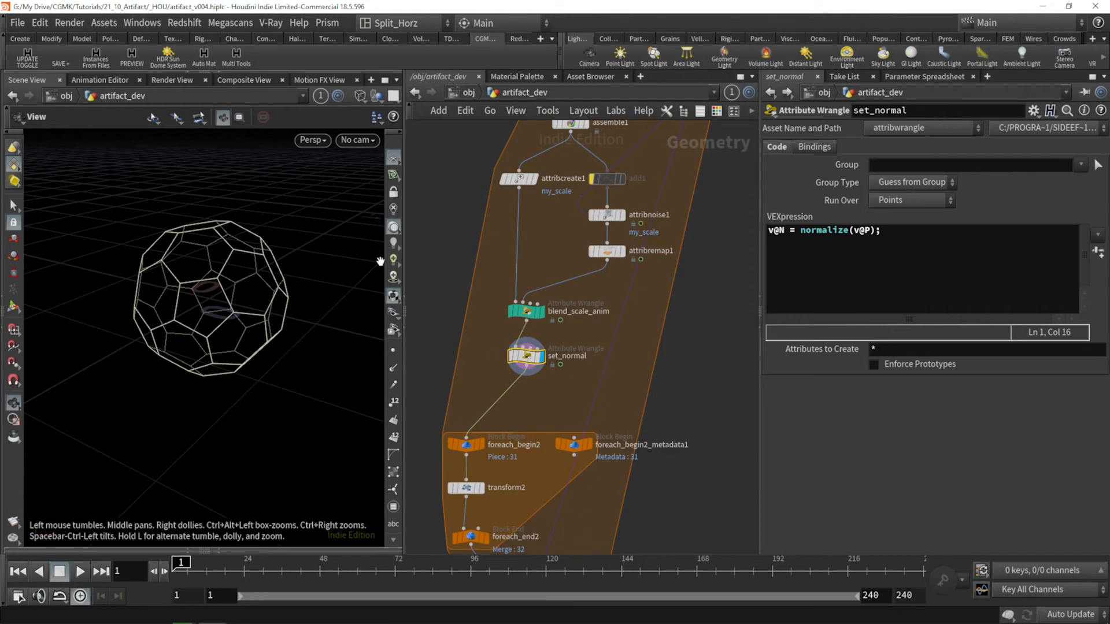
{"action": "left_click", "coordinate": [393, 351]}
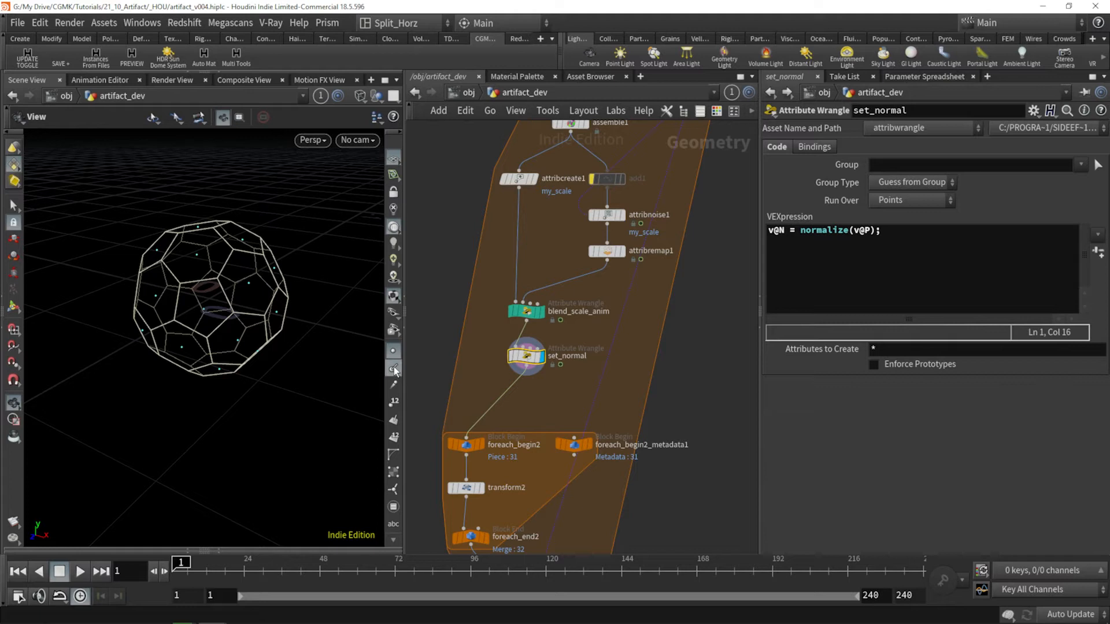
{"action": "middle_click", "coordinate": [522, 363]}
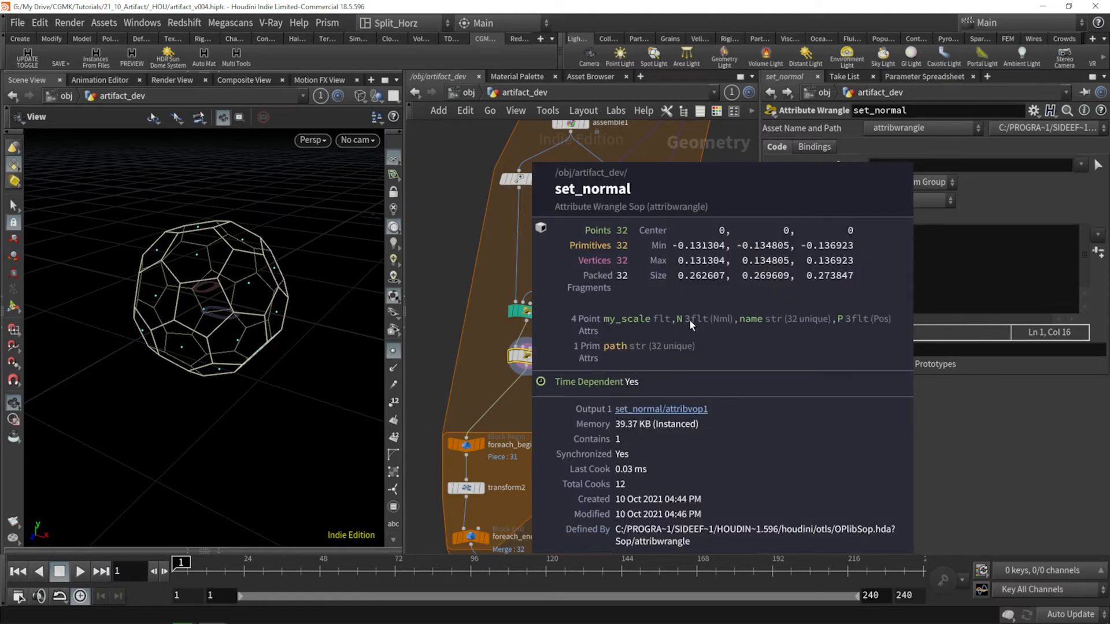
{"action": "left_click_drag", "start_coordinate": [183, 325], "coordinate": [174, 319]}
{"action": "left_click", "coordinate": [393, 350]}
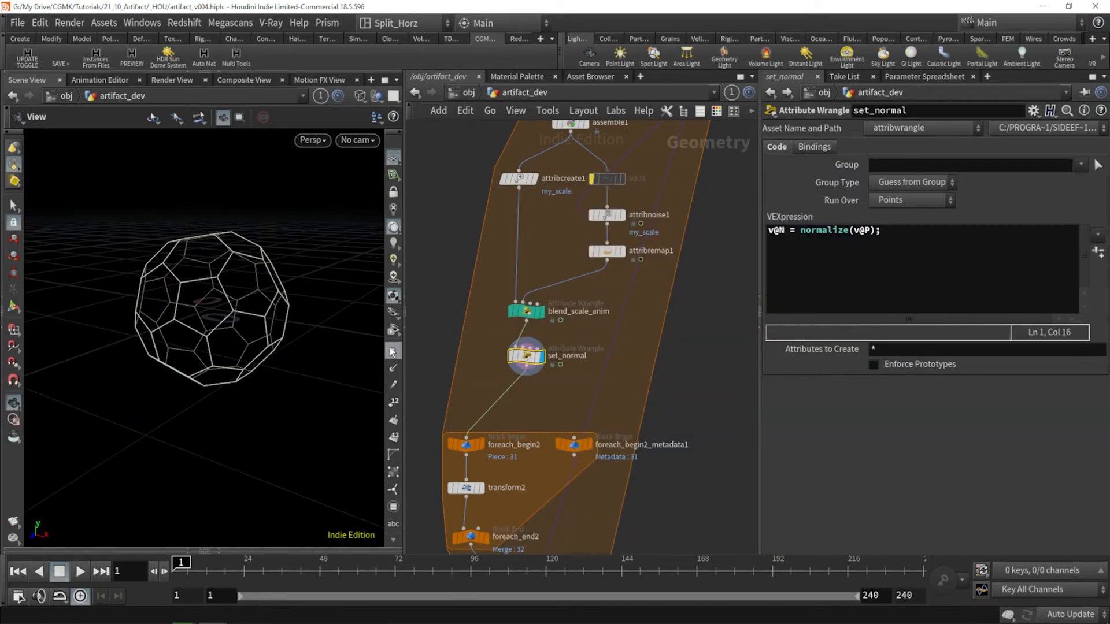
Step: Examine the wireframe sphere in the viewport from several angles and distances
{"action": "left_click_drag", "start_coordinate": [148, 280], "coordinate": [228, 319]}
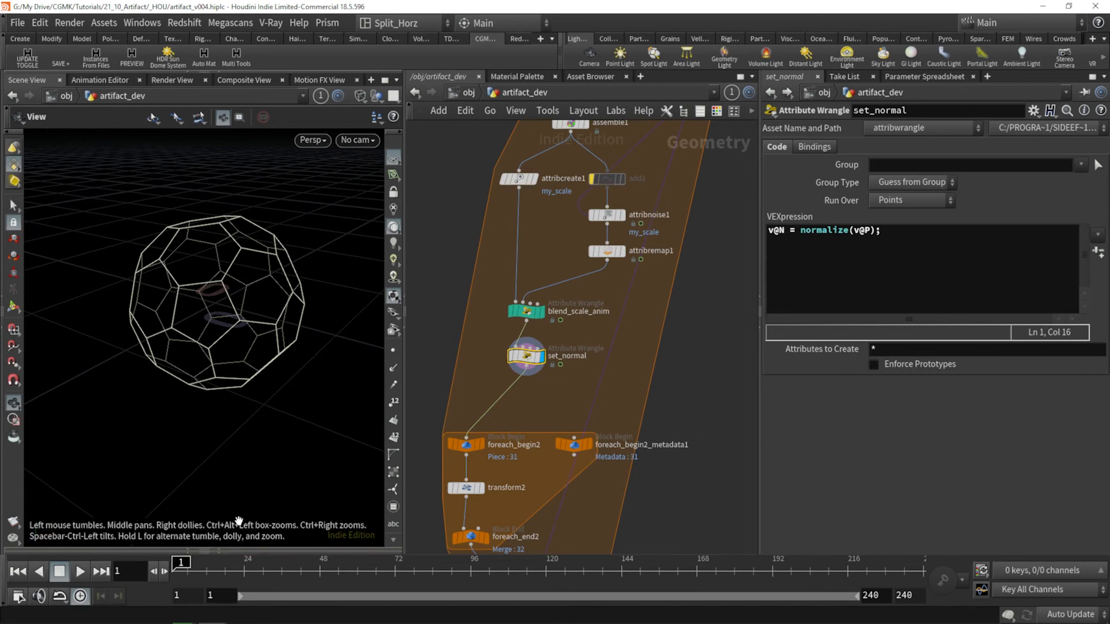
{"action": "left_click", "coordinate": [228, 547]}
{"action": "mouse_move", "coordinate": [205, 547]}
{"action": "left_mouse_down"}
{"action": "mouse_move", "coordinate": [296, 552]}
{"action": "mouse_move", "coordinate": [211, 553]}
{"action": "left_mouse_up"}
{"action": "left_click", "coordinate": [222, 411]}
{"action": "right_click_drag", "start_coordinate": [295, 253], "coordinate": [239, 340]}
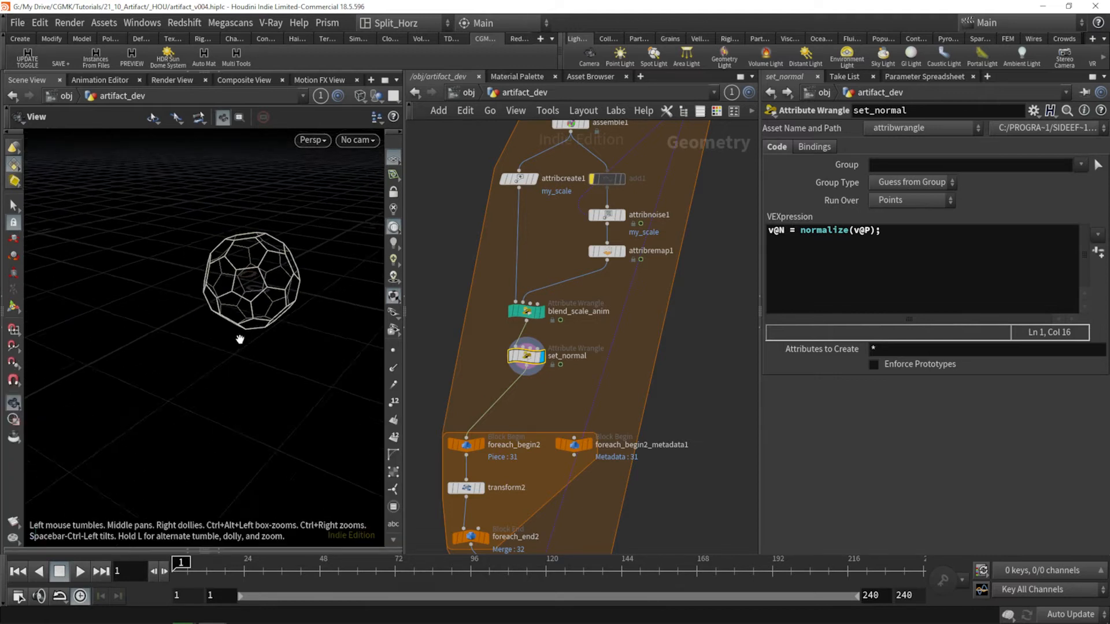
{"action": "middle_click_drag", "start_coordinate": [240, 340], "coordinate": [217, 395]}
{"action": "left_click_drag", "start_coordinate": [217, 395], "coordinate": [217, 384]}
{"action": "right_click_drag", "start_coordinate": [217, 384], "coordinate": [242, 339]}
{"action": "left_click_drag", "start_coordinate": [263, 296], "coordinate": [222, 334]}
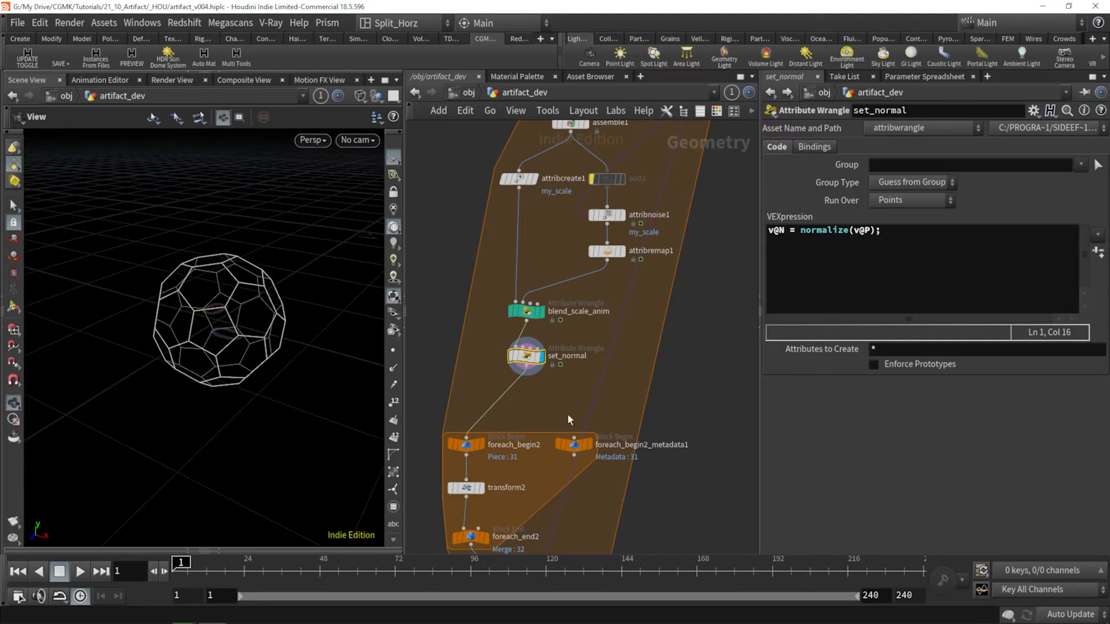
Step: Move the four nodes of the second for-each loop slightly up, closer to set_normal
{"action": "middle_click_drag", "start_coordinate": [568, 412], "coordinate": [590, 301]}
{"action": "scroll", "coordinate": [590, 295], "scroll_direction": "down", "scroll_amount": 1}
{"action": "left_click_drag", "start_coordinate": [647, 290], "coordinate": [463, 418]}
{"action": "left_click_drag", "start_coordinate": [505, 329], "coordinate": [504, 313]}
{"action": "middle_click_drag", "start_coordinate": [604, 396], "coordinate": [608, 351]}
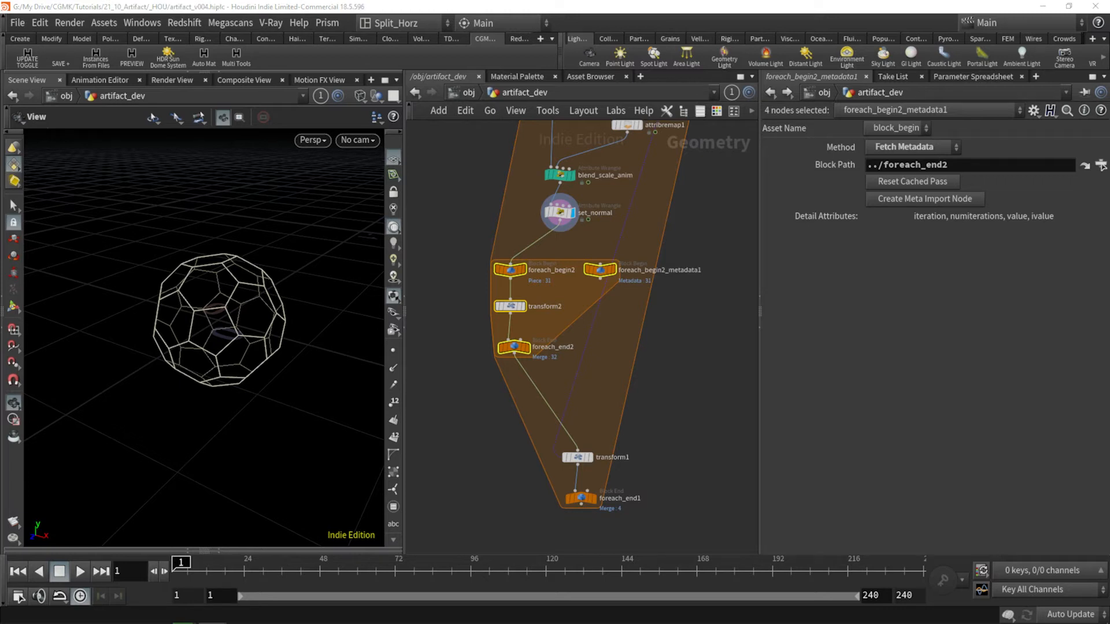
Step: Insert a point wrangle between foreach_end2 and transform1 and place it below foreach_end2
{"action": "scroll", "coordinate": [587, 355], "scroll_direction": "up", "scroll_amount": 3}
{"action": "left_click", "coordinate": [563, 362]}
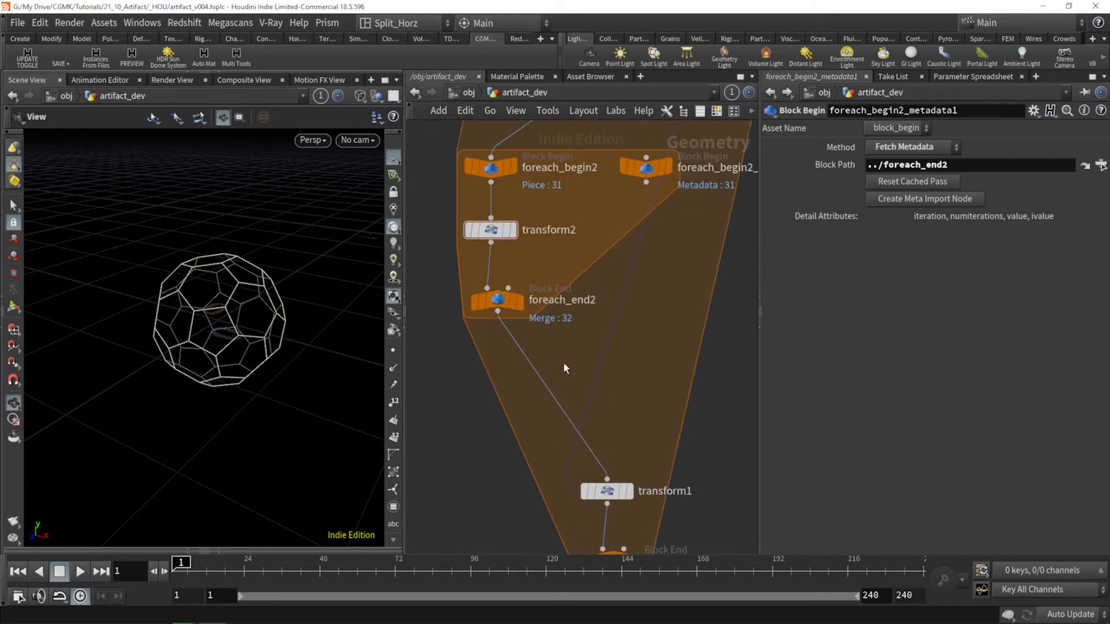
{"action": "key", "text": "Tab"}
{"action": "type", "text": "pwr"}
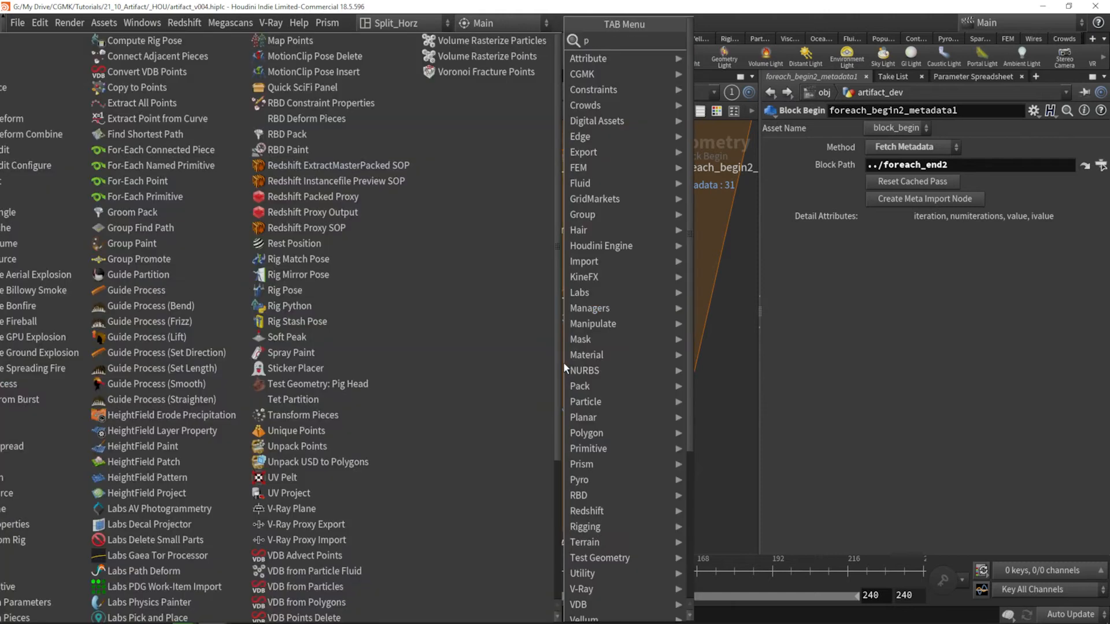
{"action": "key", "text": "Return"}
{"action": "left_click", "coordinate": [563, 362]}
{"action": "left_click_drag", "start_coordinate": [563, 363], "coordinate": [508, 391]}
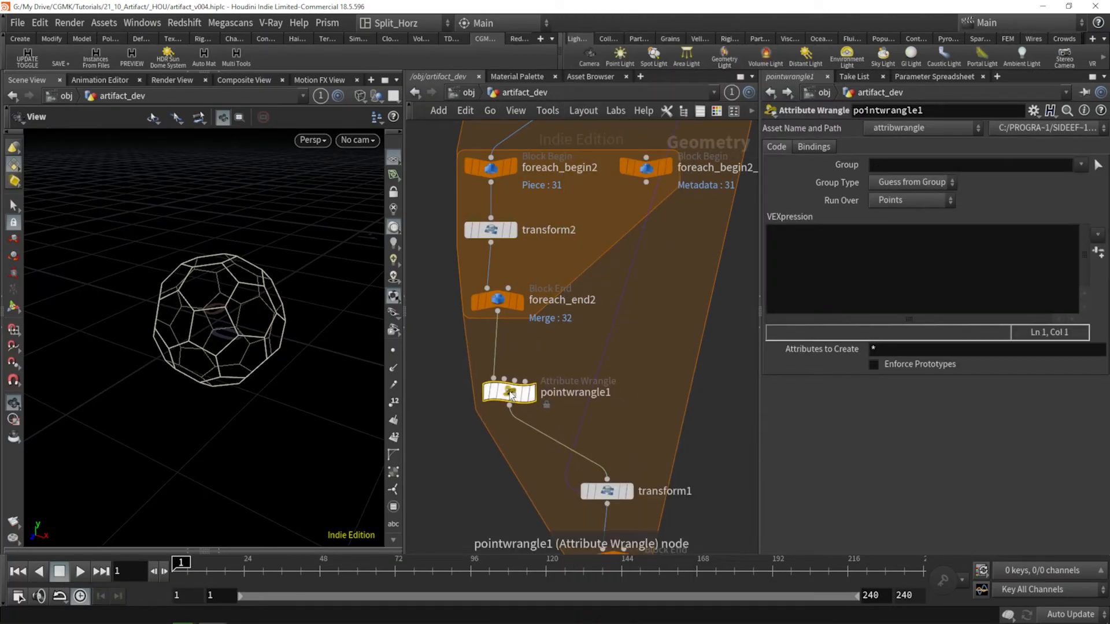
Step: Color the new point wrangle teal and rename it anim_norm_offset
{"action": "key", "text": "c"}
{"action": "left_click", "coordinate": [733, 507]}
{"action": "key", "text": "c"}
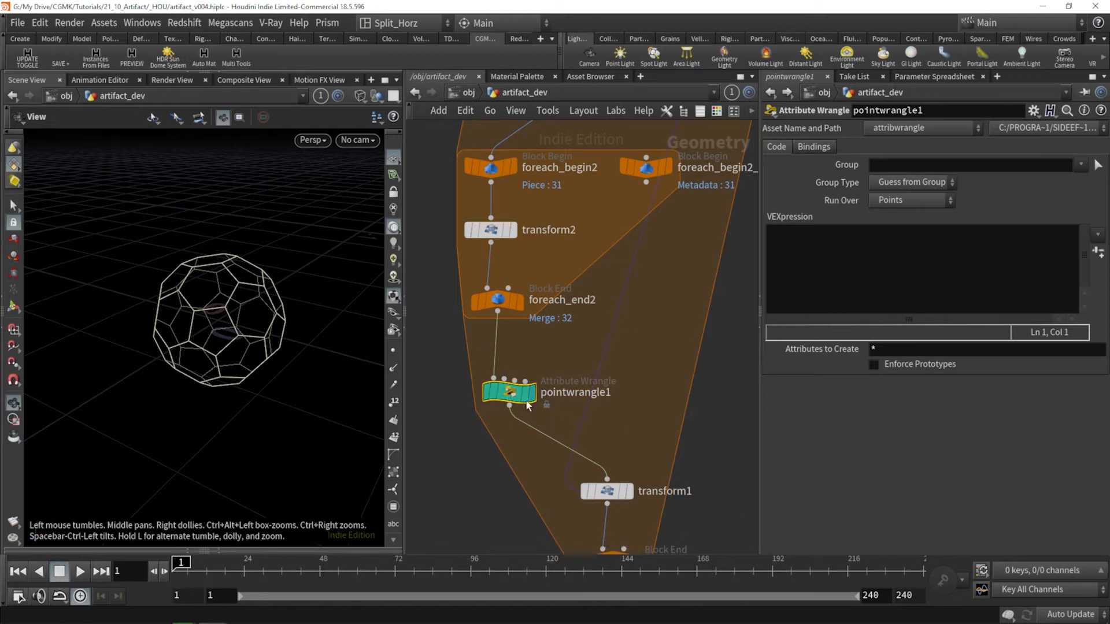
{"action": "mouse_move", "coordinate": [503, 397]}
{"action": "key", "text": "F2"}
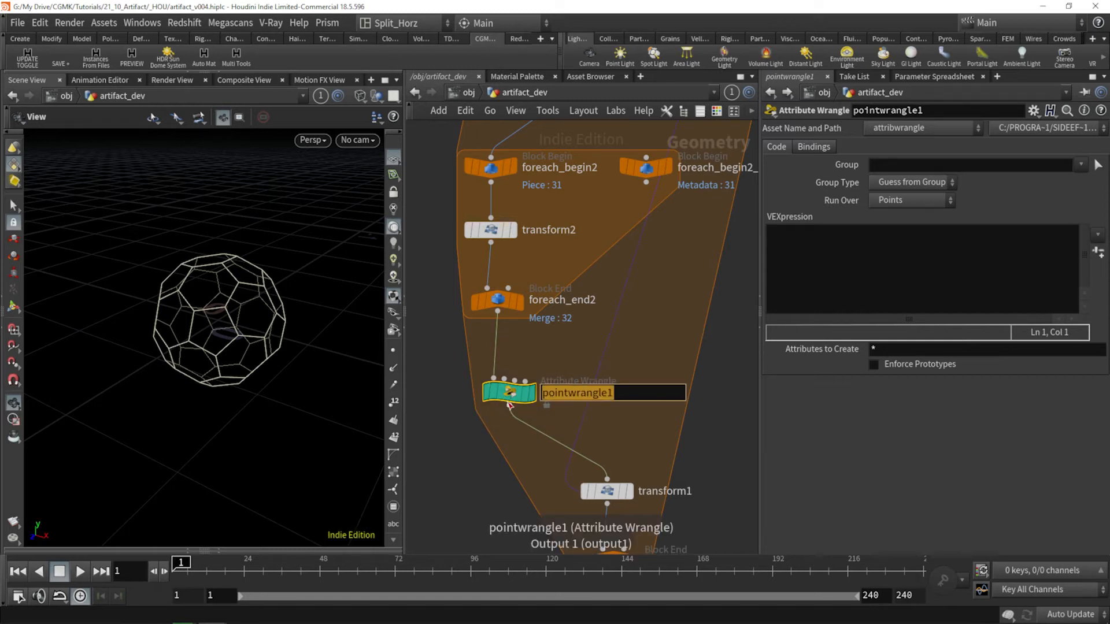
{"action": "type", "text": "anim_norm_"}
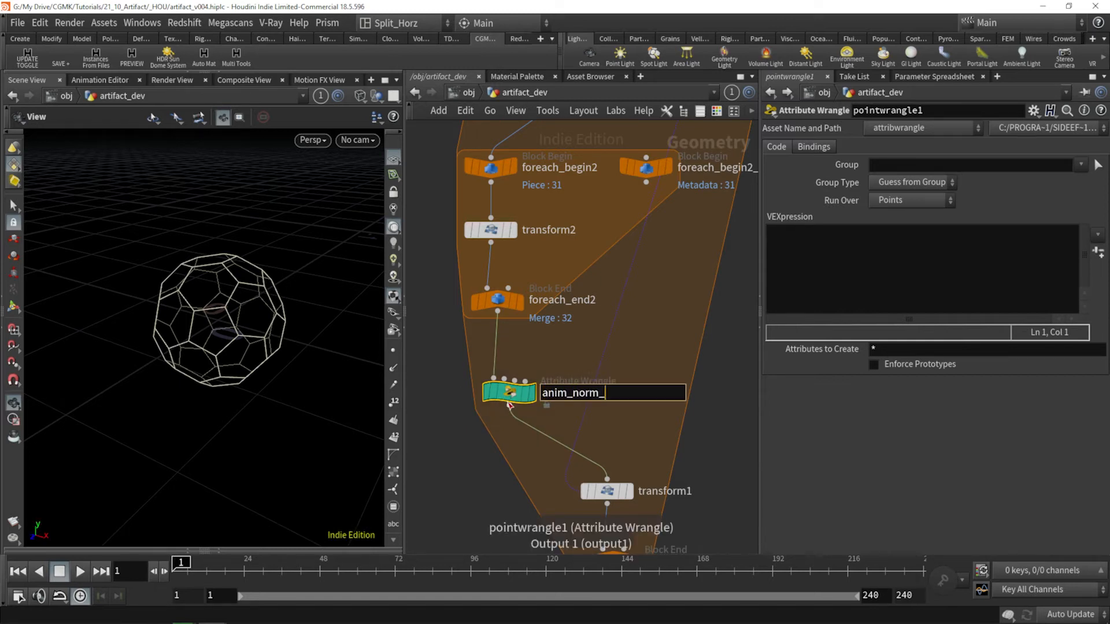
{"action": "type", "text": "offset"}
{"action": "key", "text": "Return"}
Step: Enter v@P = @P + v@N* f@my_scale * chf("offset_mult"); in anim_norm_offset, create its Offset Mult parameter and set it to 1
{"action": "left_click", "coordinate": [822, 236]}
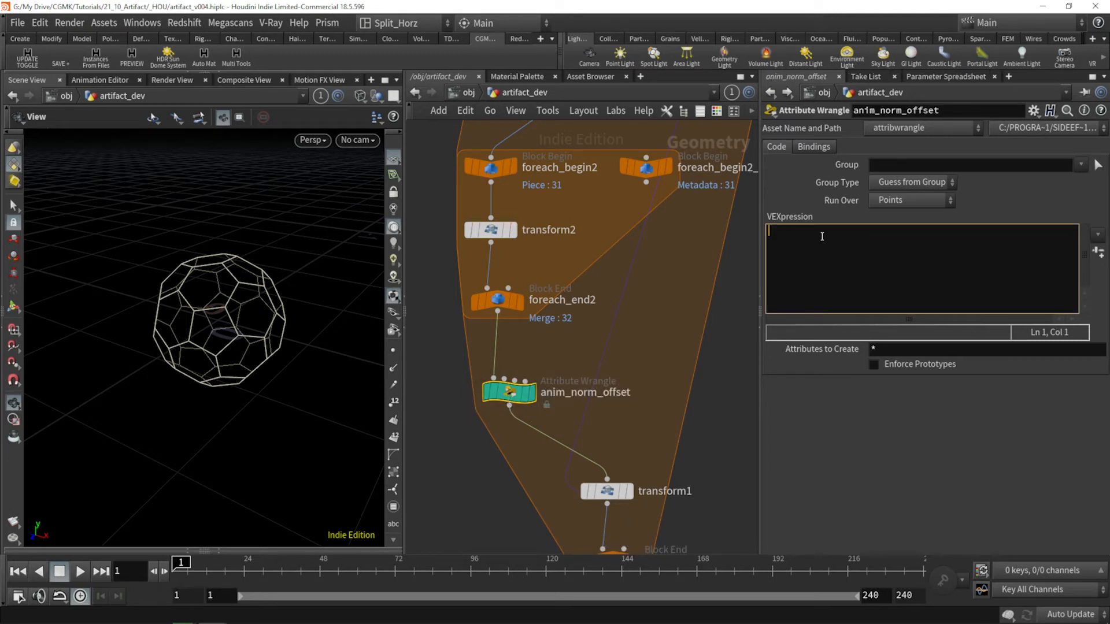
{"action": "type", "text": "v@P ="}
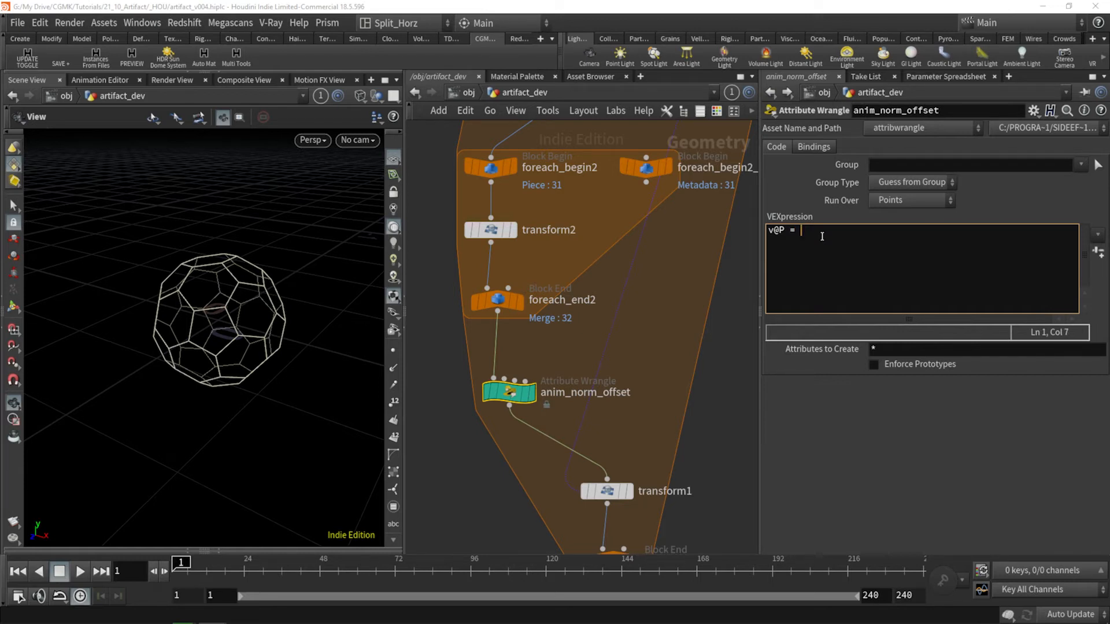
{"action": "type", "text": "@P + v@N*"}
{"action": "type", "text": "f@my_scale"}
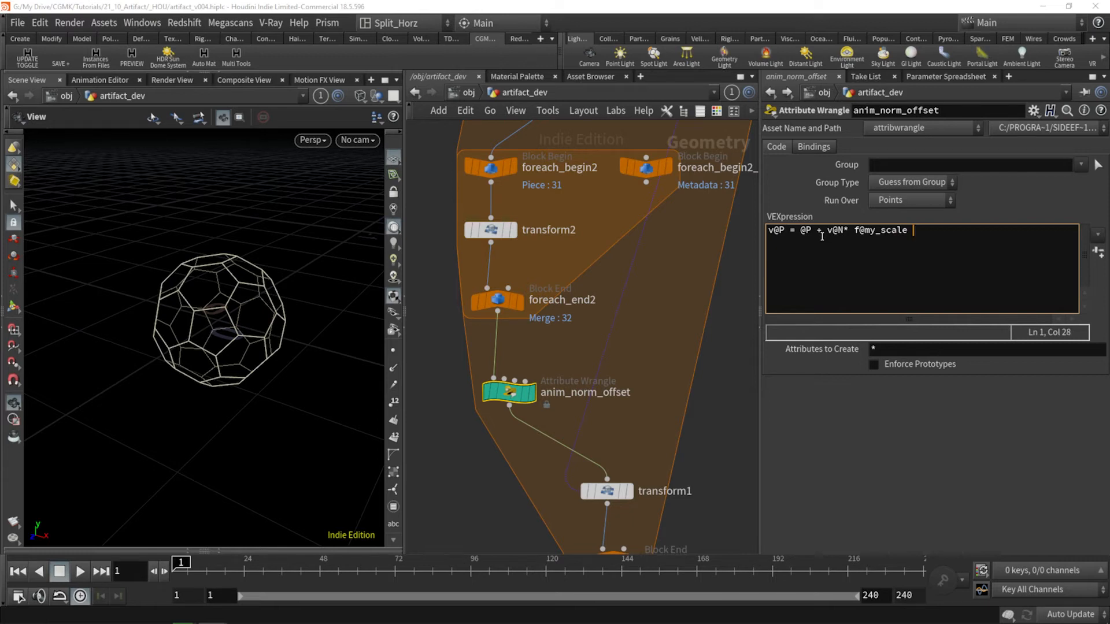
{"action": "type", "text": "* chf(\"o"}
{"action": "type", "text": "f"}
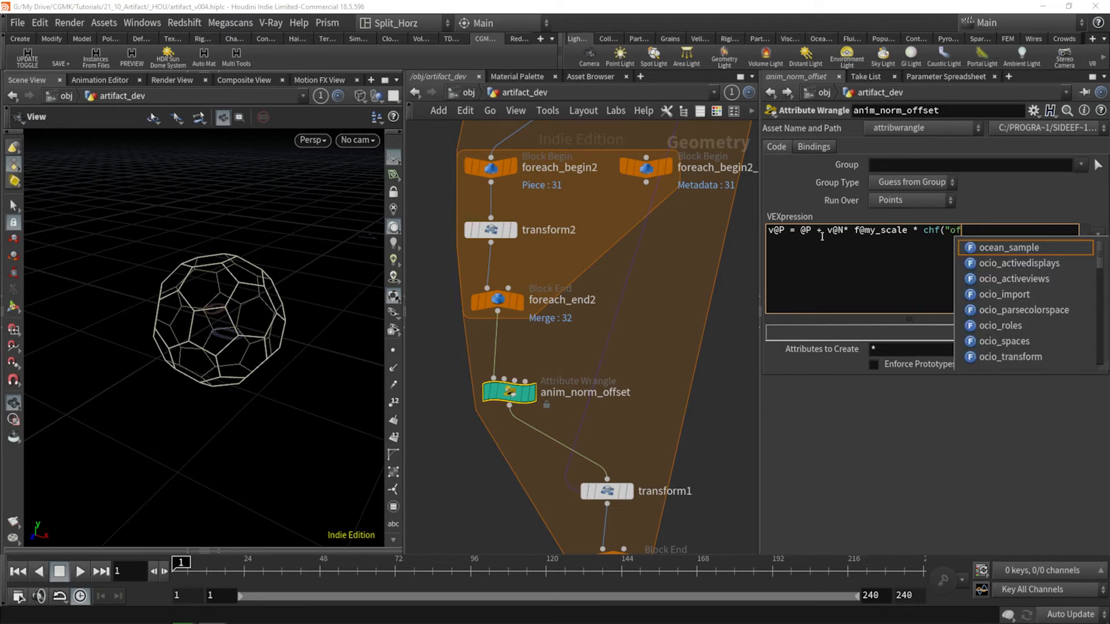
{"action": "type", "text": "fset_mult"}
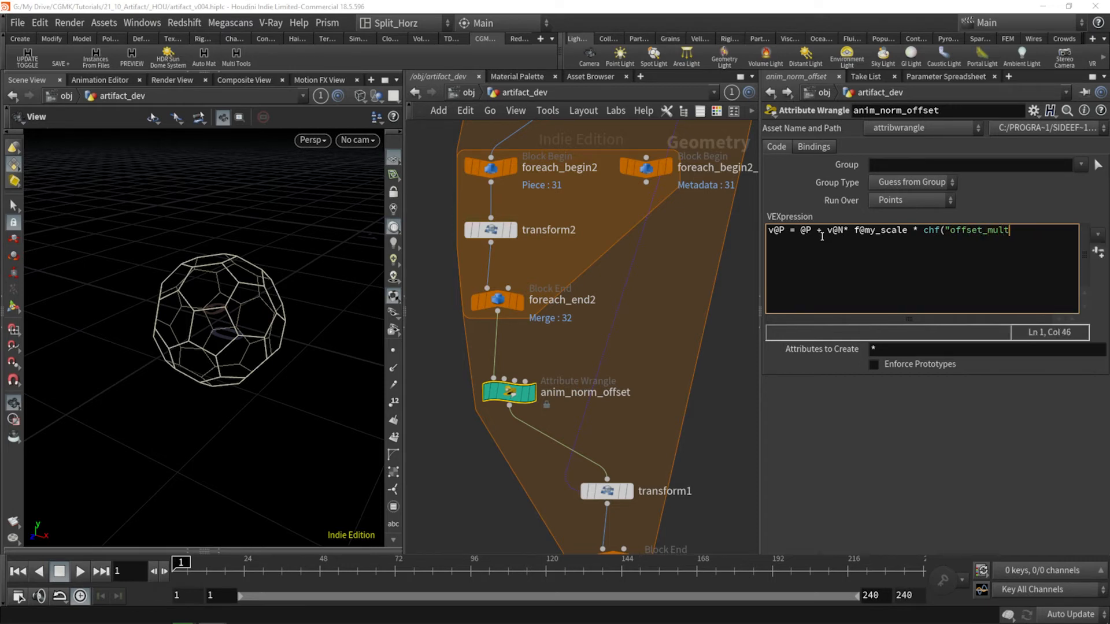
{"action": "type", "text": "\");"}
{"action": "left_click", "coordinate": [1097, 253]}
{"action": "left_click_drag", "start_coordinate": [989, 393], "coordinate": [1107, 386]}
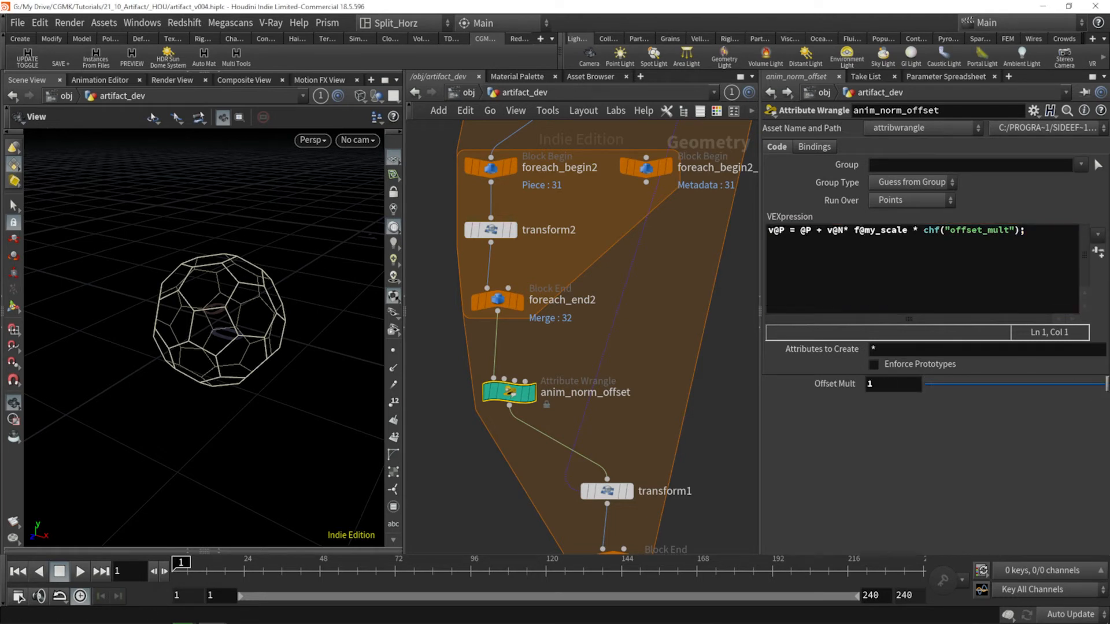
Step: Display the output of anim_norm_offset, then of foreach_end1, and examine how the pieces spread outward
{"action": "middle_click_drag", "start_coordinate": [574, 361], "coordinate": [575, 293]}
{"action": "left_click", "coordinate": [532, 325]}
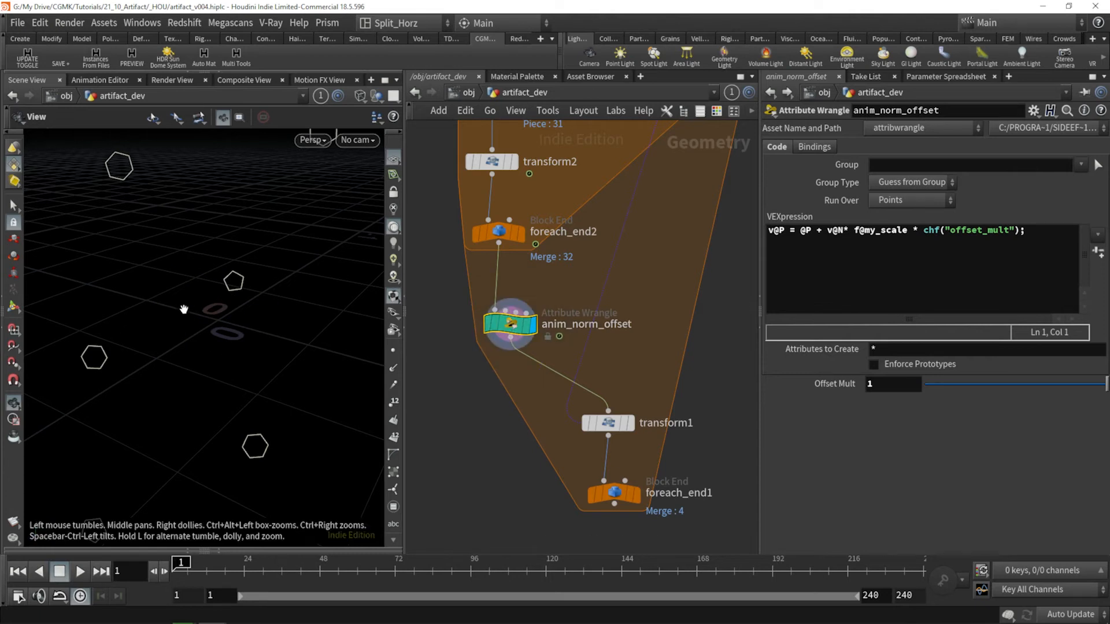
{"action": "right_click_drag", "start_coordinate": [226, 293], "coordinate": [221, 327]}
{"action": "left_click_drag", "start_coordinate": [221, 327], "coordinate": [224, 315]}
{"action": "mouse_move", "coordinate": [223, 316]}
{"action": "right_mouse_down"}
{"action": "mouse_move", "coordinate": [250, 252]}
{"action": "mouse_move", "coordinate": [239, 308]}
{"action": "right_mouse_up"}
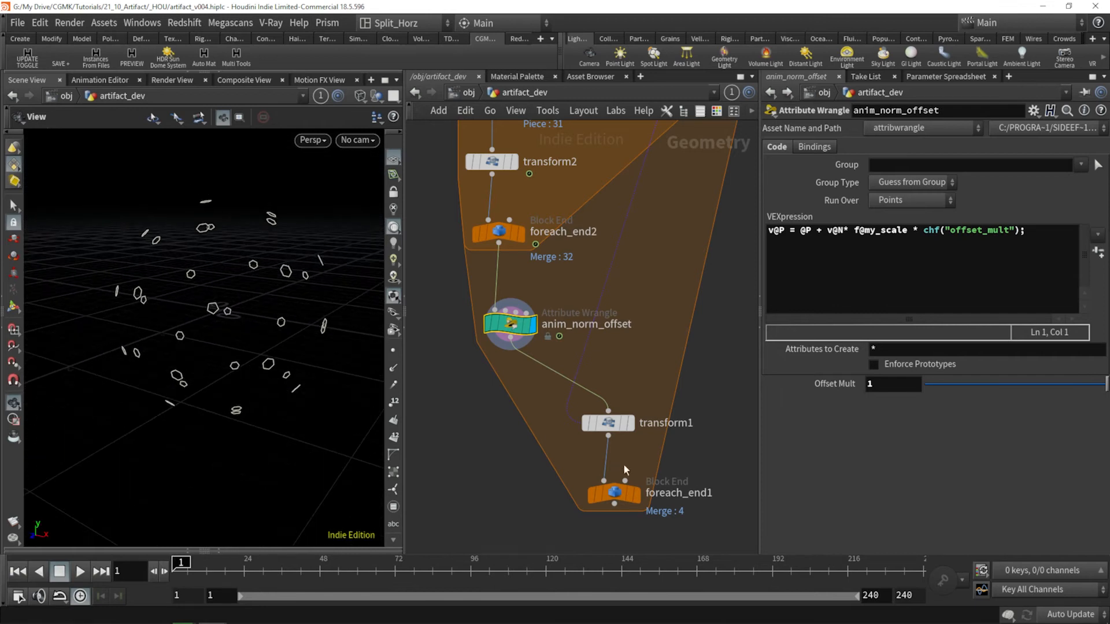
{"action": "left_click", "coordinate": [636, 496]}
{"action": "left_click_drag", "start_coordinate": [271, 302], "coordinate": [284, 365]}
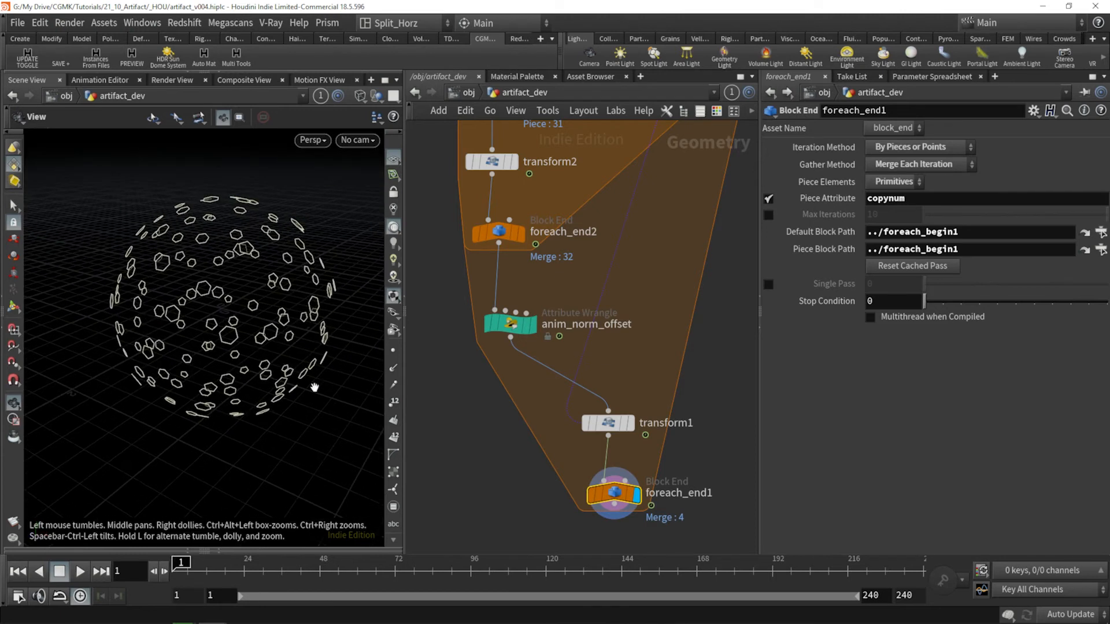
Step: Try several Offset Mult values on anim_norm_offset, including 0.592, 0.193 and 0.285, and end at 0.547
{"action": "left_click", "coordinate": [512, 327]}
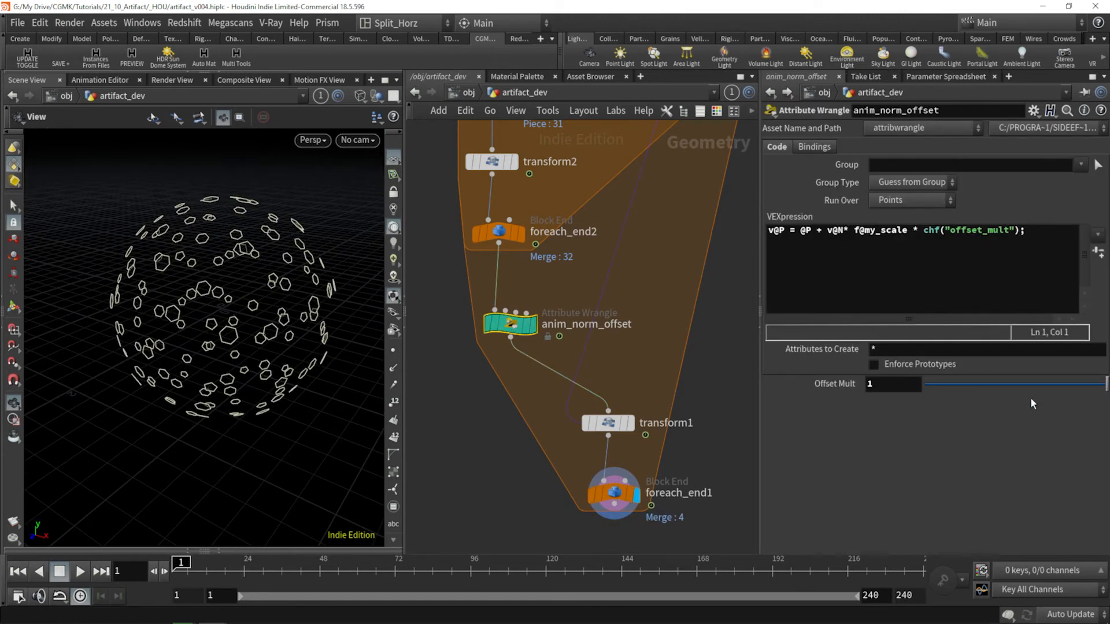
{"action": "mouse_move", "coordinate": [1040, 383]}
{"action": "left_mouse_down"}
{"action": "mouse_move", "coordinate": [969, 383]}
{"action": "mouse_move", "coordinate": [1090, 376]}
{"action": "mouse_move", "coordinate": [956, 381]}
{"action": "mouse_move", "coordinate": [1033, 382]}
{"action": "left_mouse_up"}
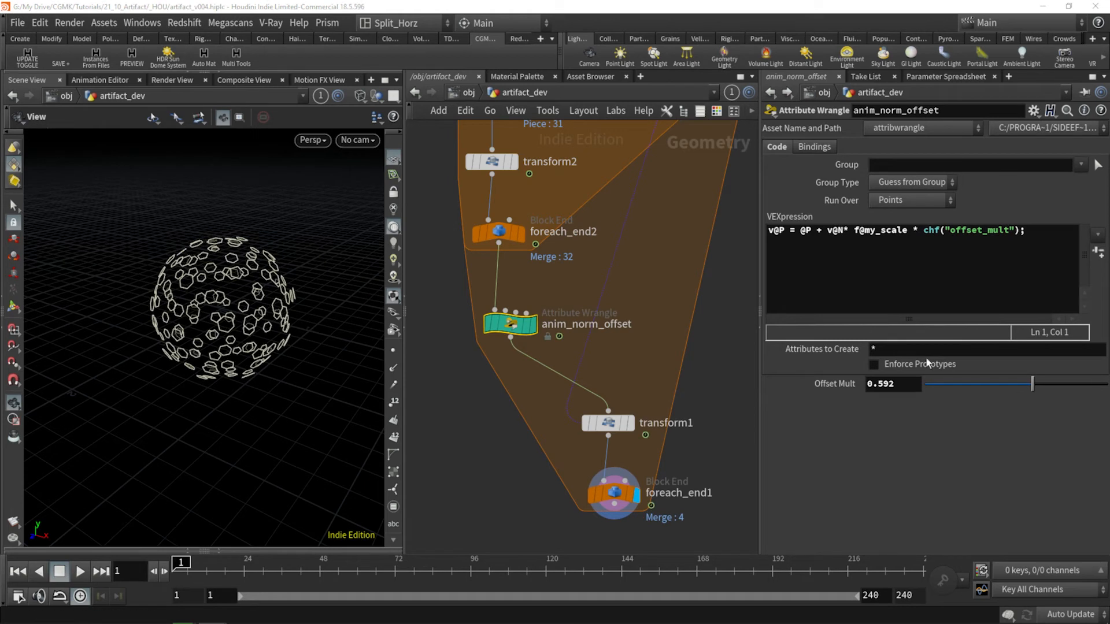
{"action": "left_click_drag", "start_coordinate": [1032, 385], "coordinate": [959, 385]}
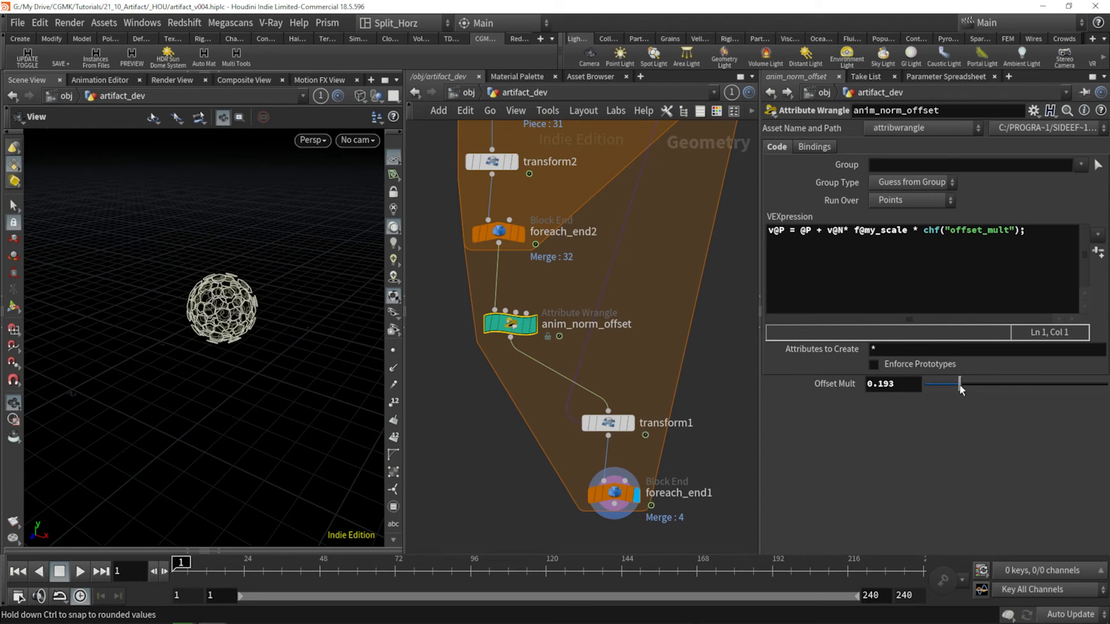
{"action": "mouse_move", "coordinate": [959, 385]}
{"action": "left_mouse_down"}
{"action": "mouse_move", "coordinate": [943, 384]}
{"action": "mouse_move", "coordinate": [988, 387]}
{"action": "mouse_move", "coordinate": [961, 384]}
{"action": "mouse_move", "coordinate": [977, 391]}
{"action": "left_mouse_up"}
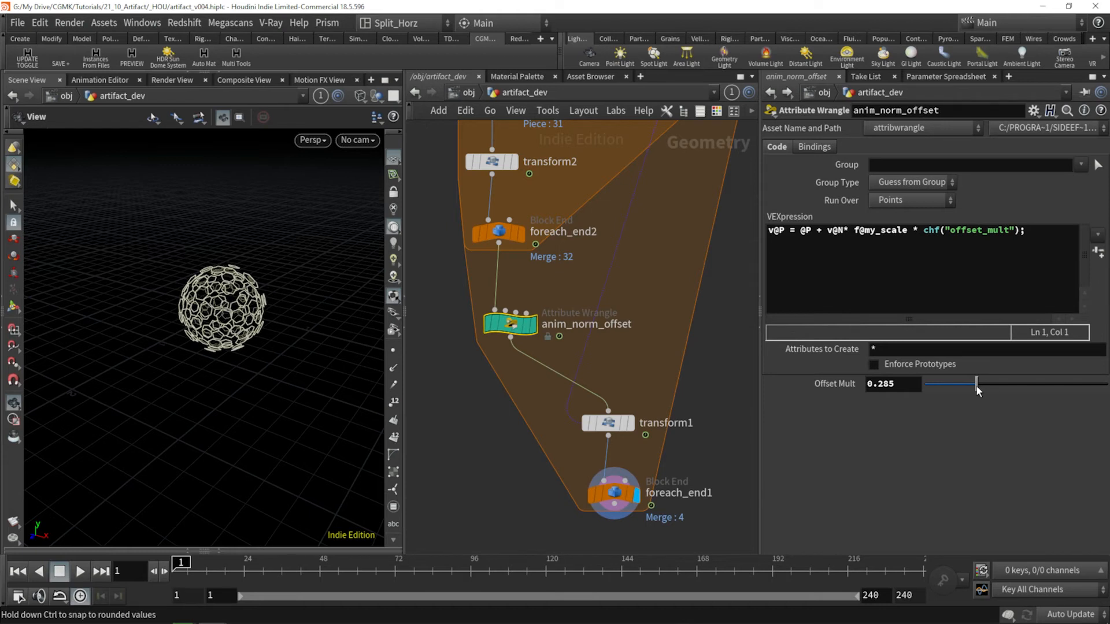
{"action": "left_click_drag", "start_coordinate": [976, 385], "coordinate": [1023, 383]}
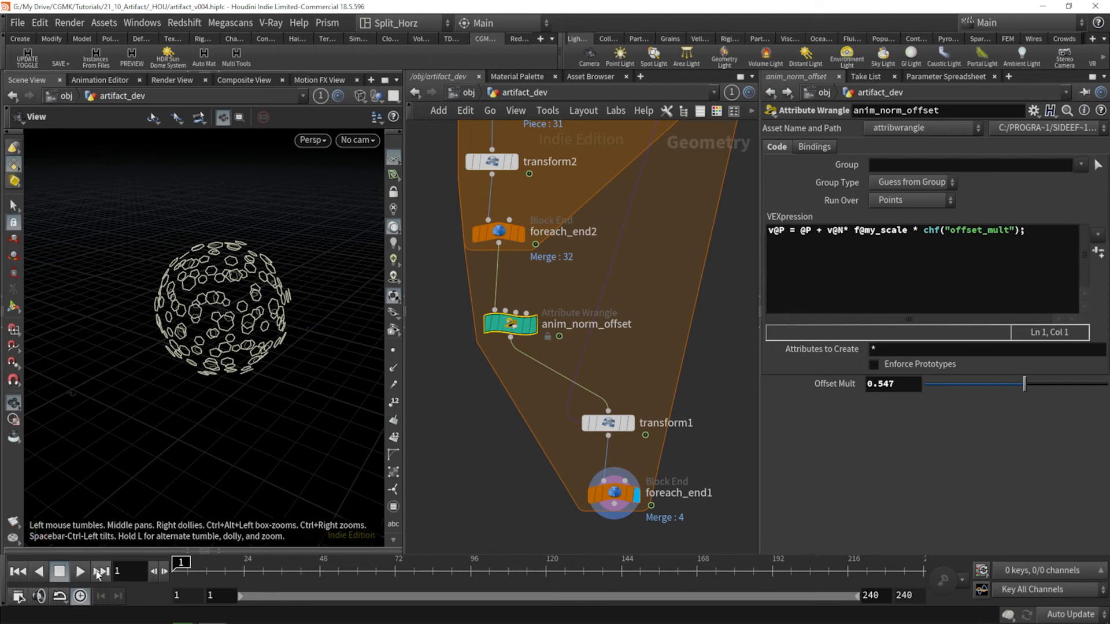
Step: Play the animation with shaded display and set anim_norm_offset's Offset Mult to 0.446
{"action": "left_click", "coordinate": [80, 571]}
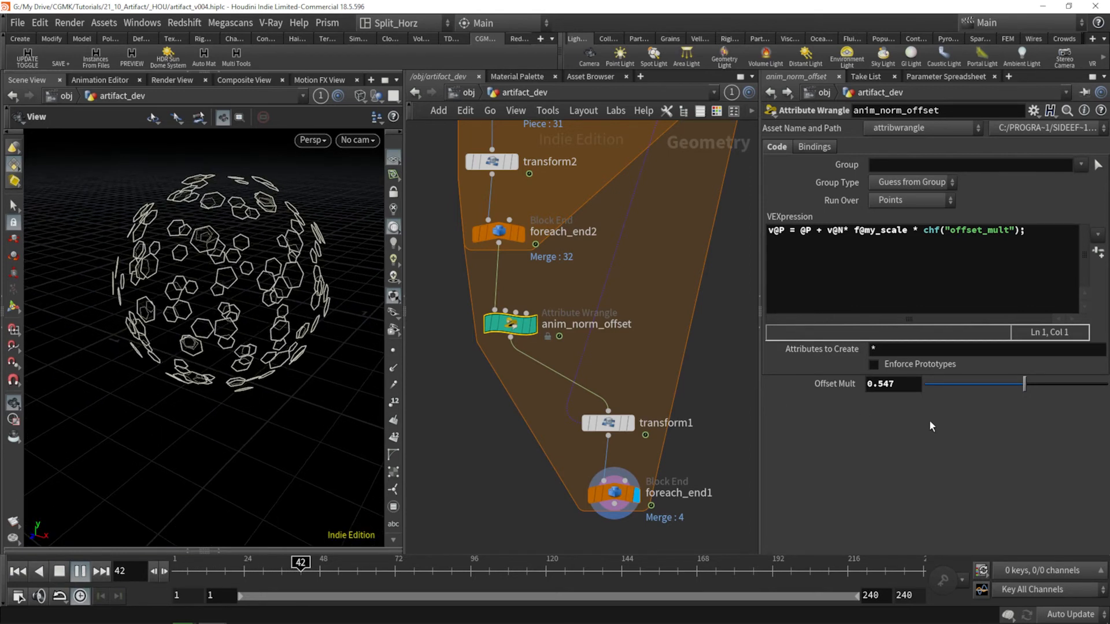
{"action": "key", "text": "w"}
{"action": "left_click_drag", "start_coordinate": [256, 298], "coordinate": [231, 346]}
{"action": "left_click_drag", "start_coordinate": [1024, 384], "coordinate": [955, 389]}
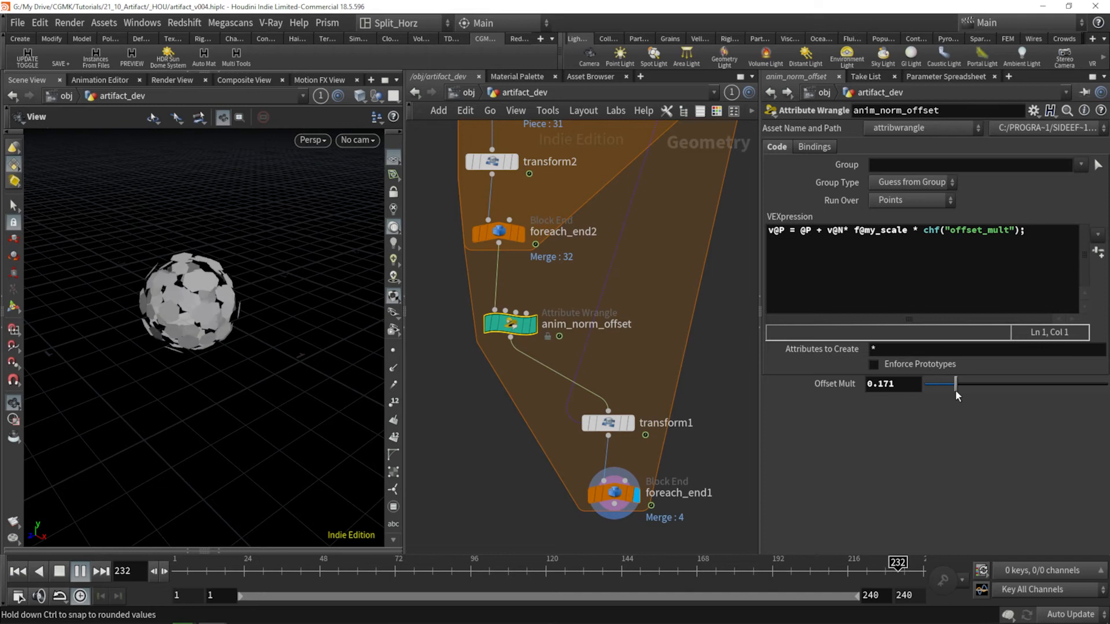
{"action": "left_click_drag", "start_coordinate": [955, 384], "coordinate": [1004, 391]}
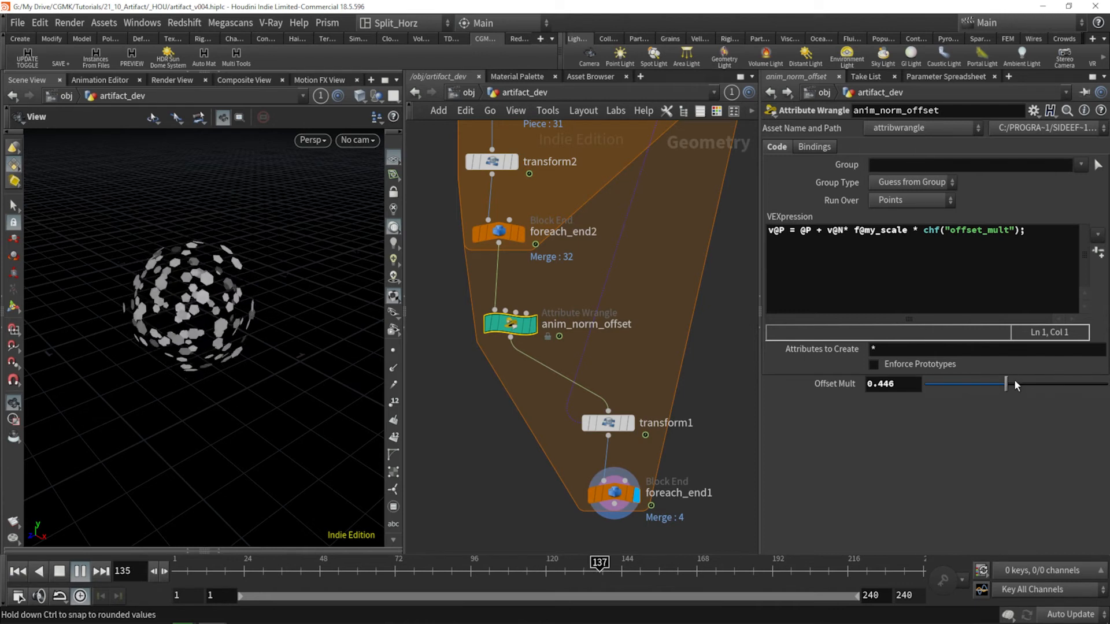
Step: Check the my_scale settings of attribcreate1 and watch the pieces move during playback
{"action": "scroll", "coordinate": [706, 255], "scroll_direction": "down", "scroll_amount": 4}
{"action": "middle_click_drag", "start_coordinate": [706, 256], "coordinate": [667, 341]}
{"action": "middle_click_drag", "start_coordinate": [706, 211], "coordinate": [680, 260]}
{"action": "scroll", "coordinate": [693, 235], "scroll_direction": "up", "scroll_amount": 3}
{"action": "scroll", "coordinate": [681, 261], "scroll_direction": "down", "scroll_amount": 3}
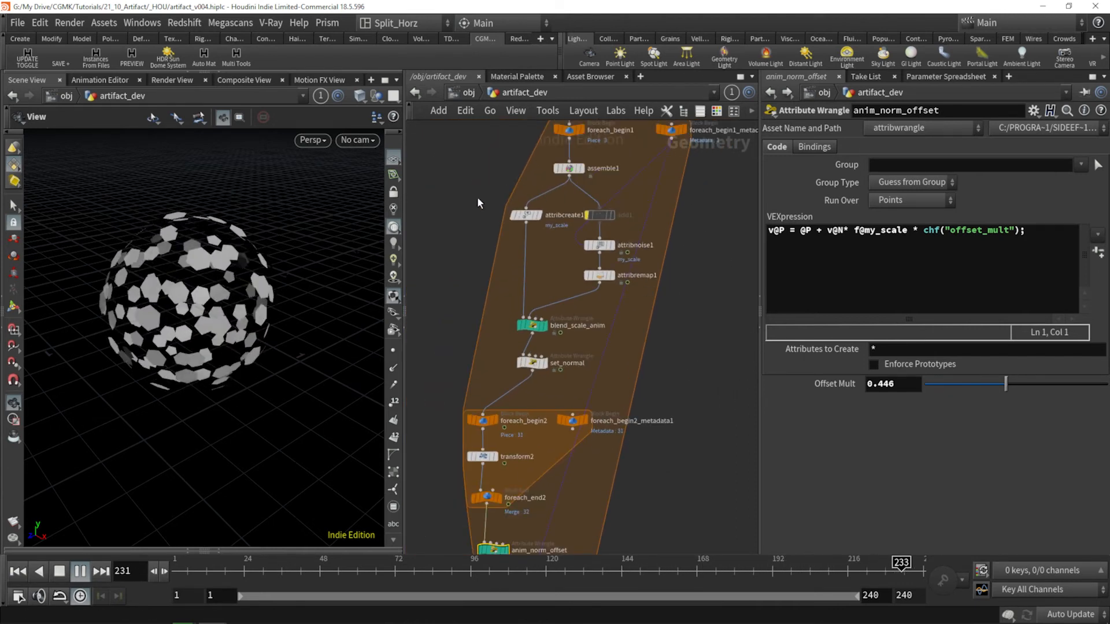
{"action": "left_click", "coordinate": [526, 215]}
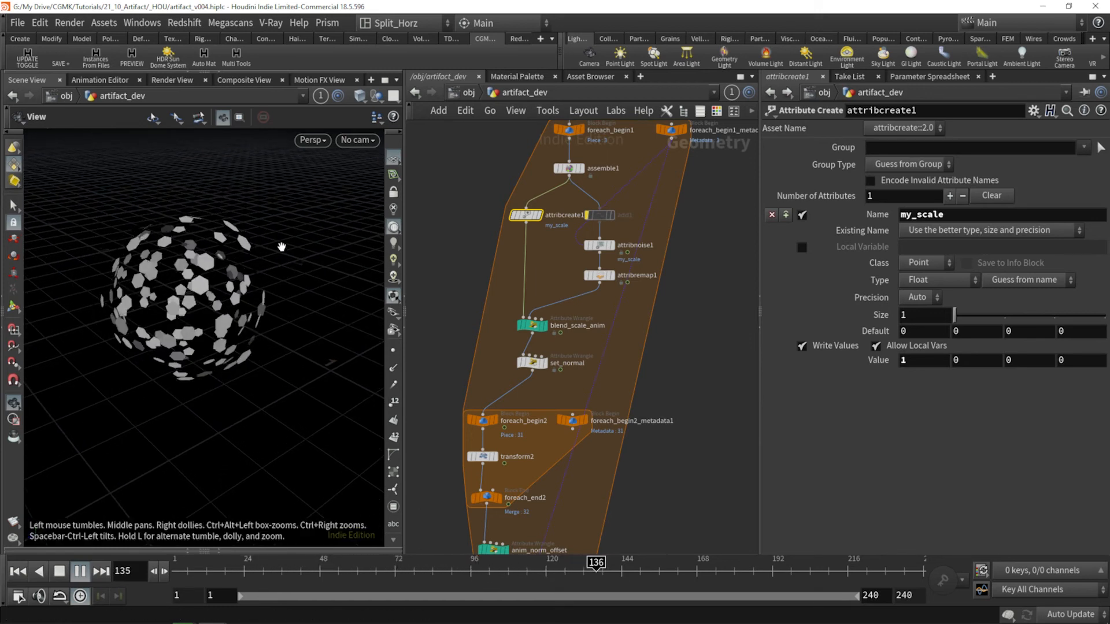
{"action": "left_click_drag", "start_coordinate": [206, 341], "coordinate": [198, 309]}
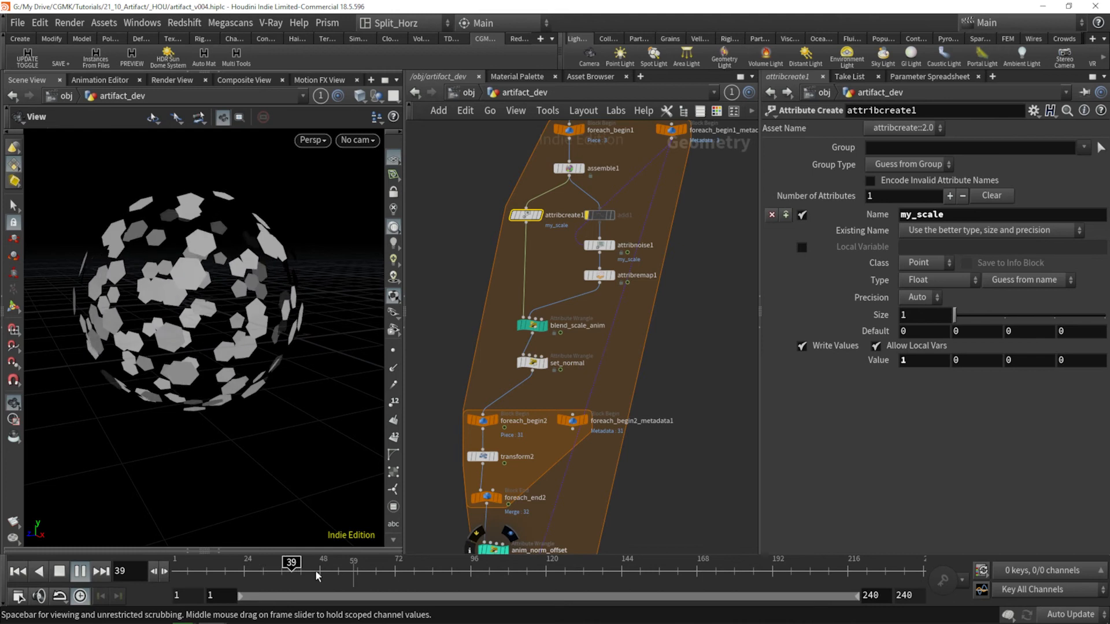
Step: Return the timeline to frame 1 and compare the parameters of blend_scale_anim and anim_norm_offset
{"action": "left_click", "coordinate": [377, 570]}
{"action": "left_click_drag", "start_coordinate": [377, 571], "coordinate": [175, 571]}
{"action": "scroll", "coordinate": [673, 248], "scroll_direction": "down", "scroll_amount": 2}
{"action": "middle_click_drag", "start_coordinate": [679, 315], "coordinate": [660, 279]}
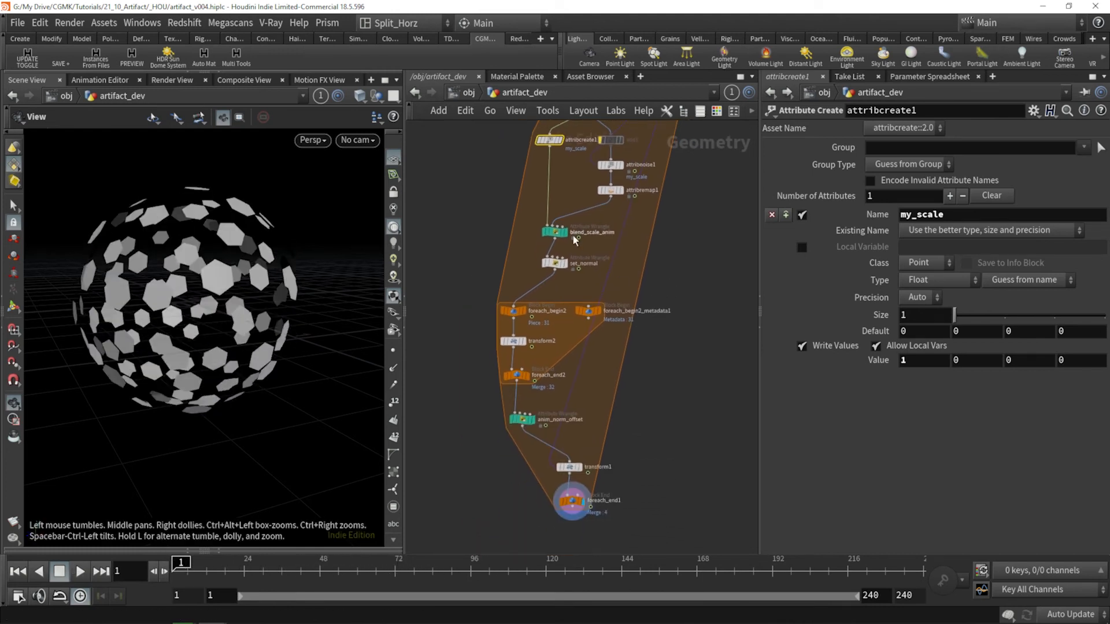
{"action": "left_click", "coordinate": [555, 233]}
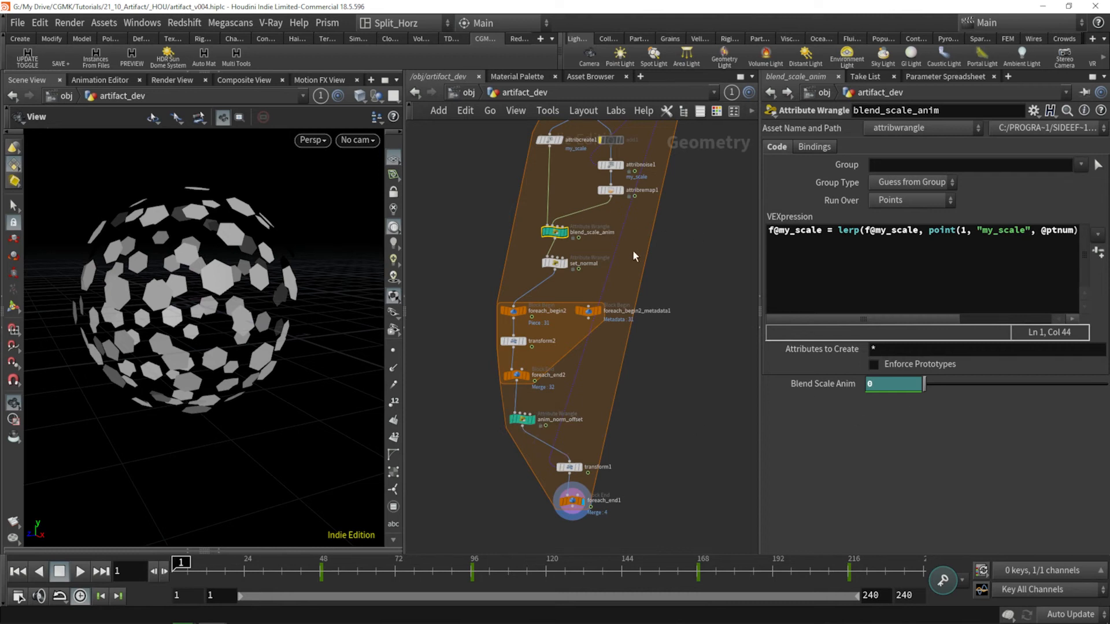
{"action": "left_click", "coordinate": [521, 421]}
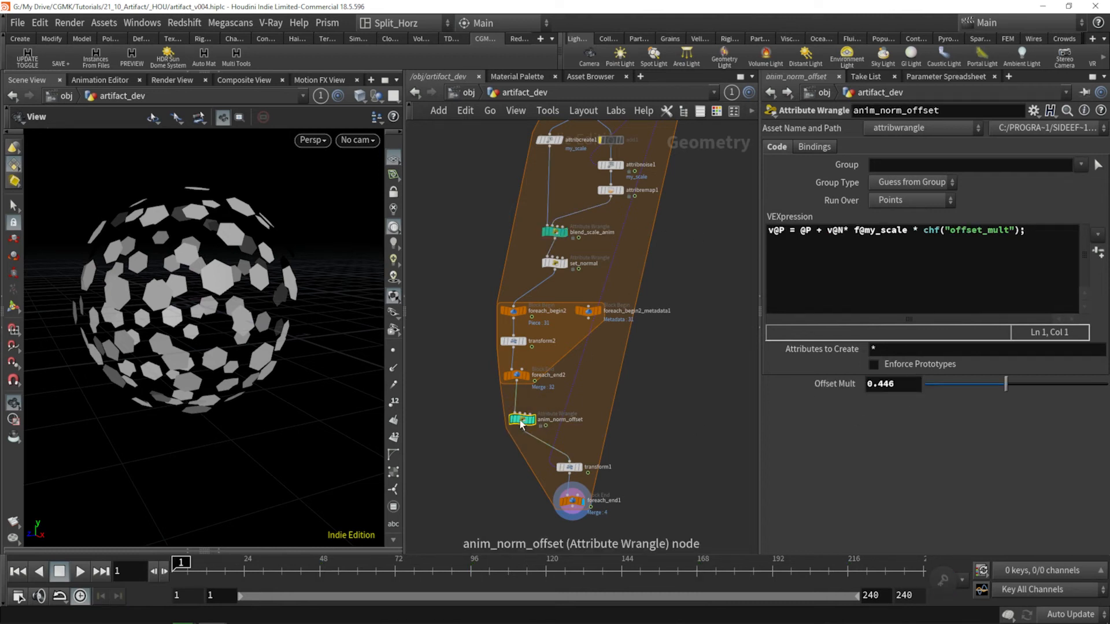
Step: Set anim_norm_offset's Offset Mult to a relative reference to blend_scale_anim's blend parameter, multiplied by a factor below 1
{"action": "left_click", "coordinate": [554, 232]}
{"action": "right_click", "coordinate": [804, 383]}
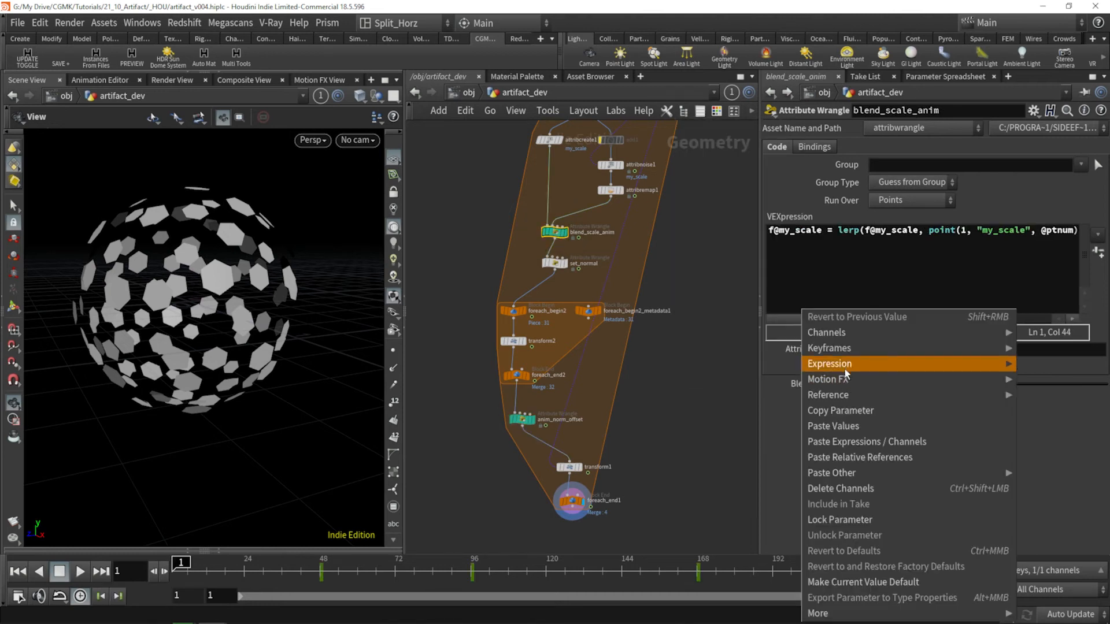
{"action": "left_click", "coordinate": [840, 410]}
{"action": "left_click", "coordinate": [522, 417]}
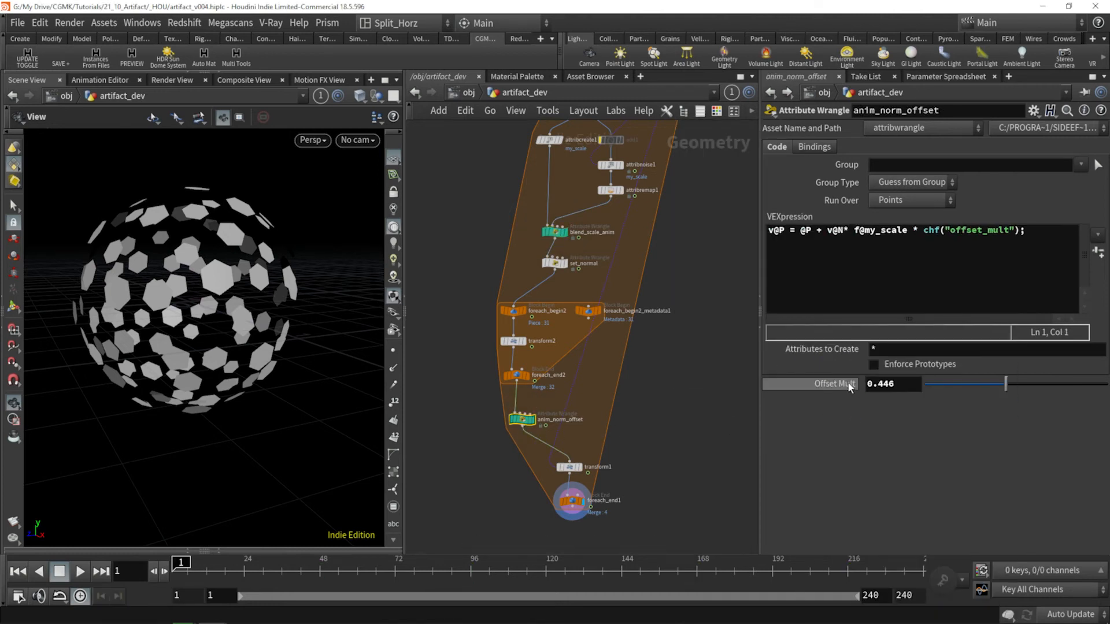
{"action": "right_click", "coordinate": [835, 384]}
{"action": "left_click", "coordinate": [886, 460]}
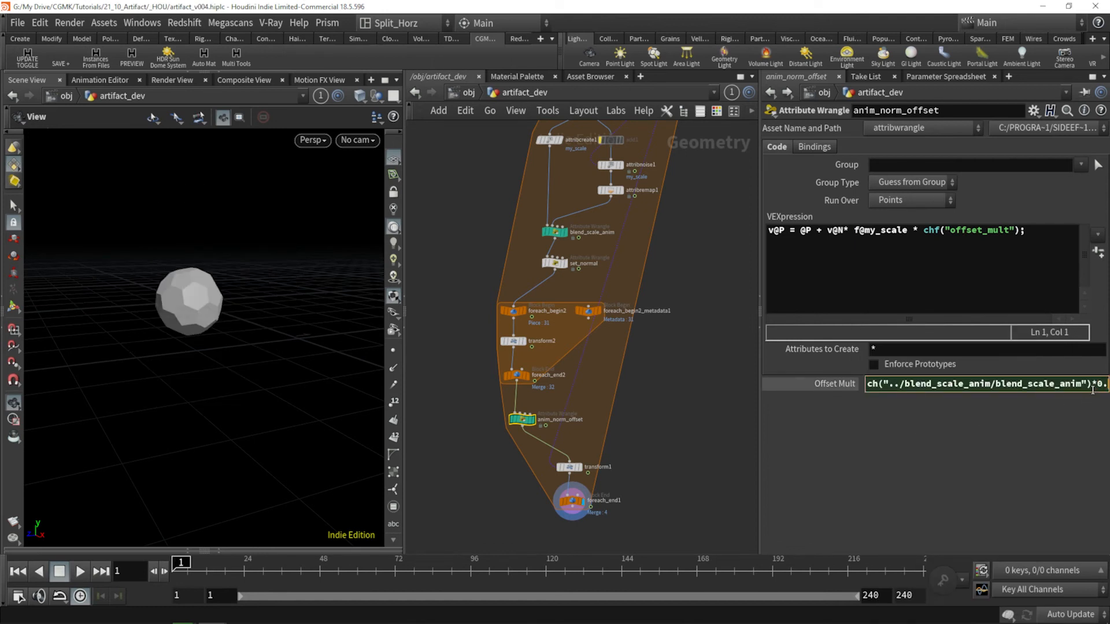
{"action": "key", "text": "Return"}
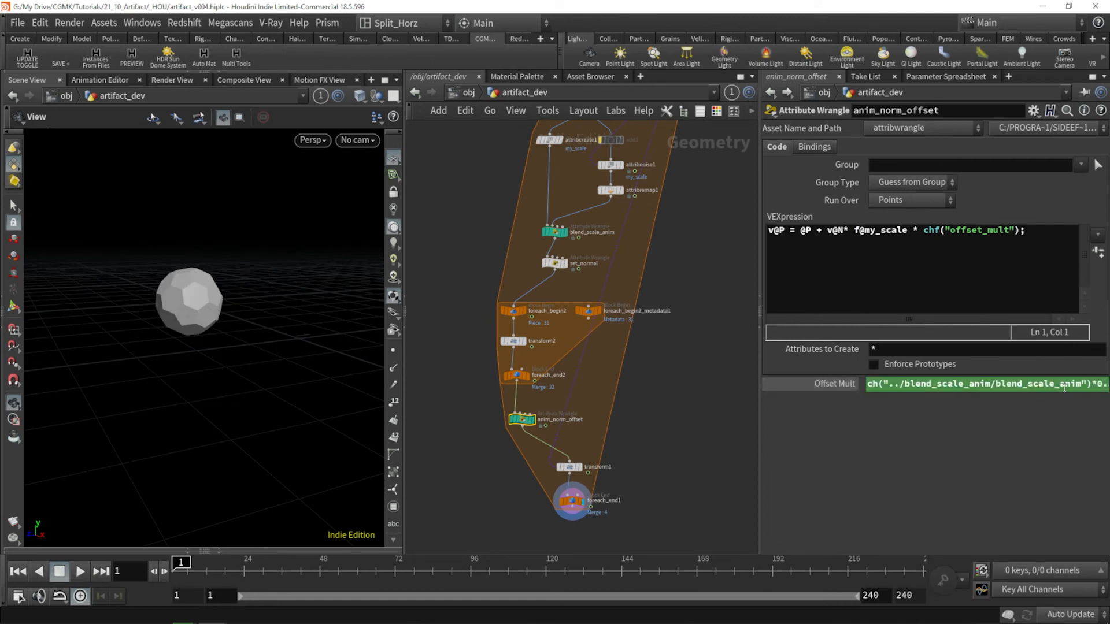
{"action": "left_click_drag", "start_coordinate": [947, 386], "coordinate": [782, 404]}
{"action": "left_click", "coordinate": [1010, 443]}
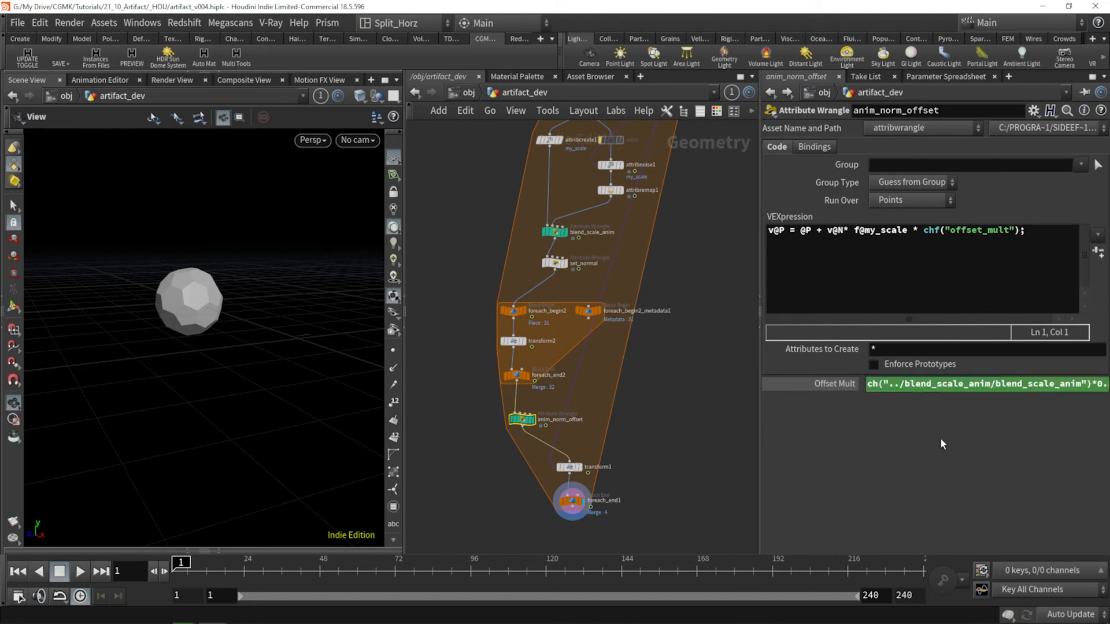
Step: Play and scrub the animation in wireframe and shaded display to examine how the pieces separate and close
{"action": "left_click", "coordinate": [83, 570]}
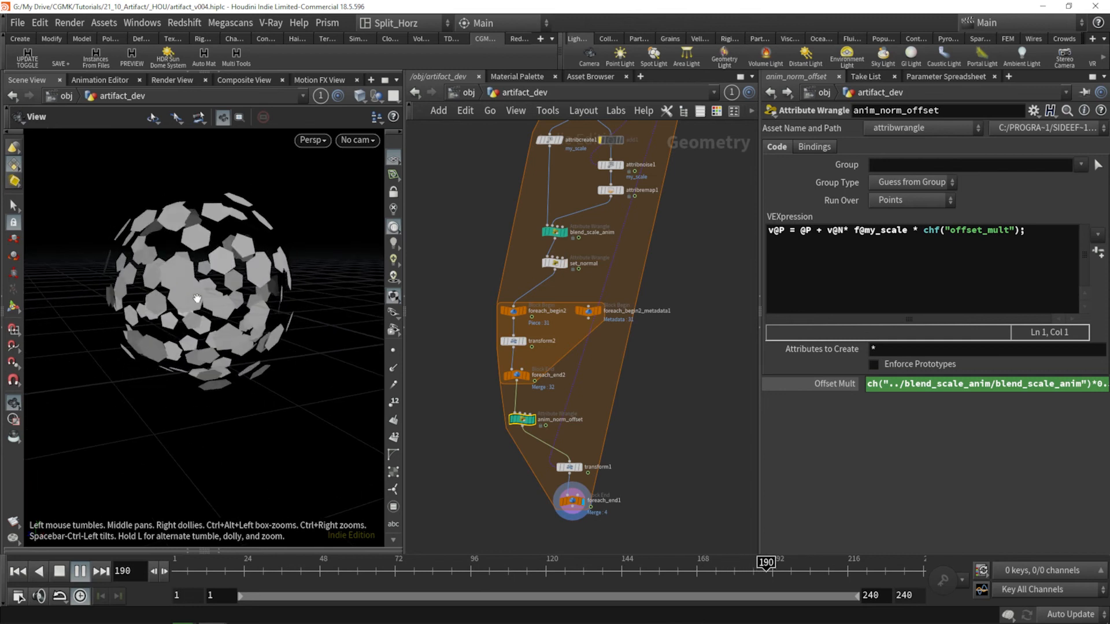
{"action": "key", "text": "w"}
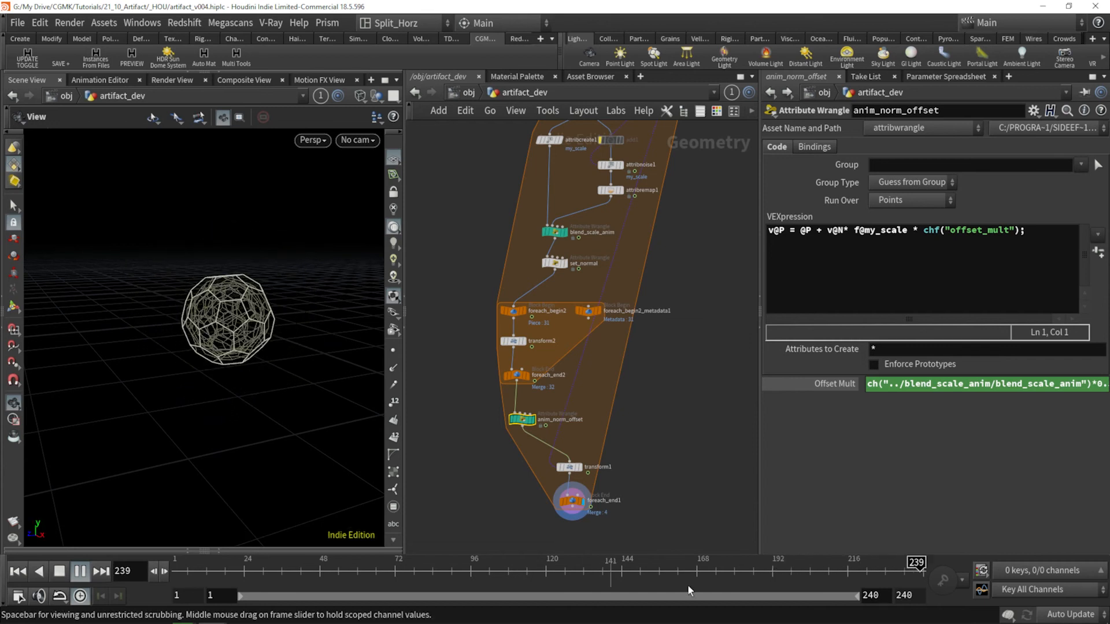
{"action": "mouse_move", "coordinate": [819, 572]}
{"action": "left_mouse_down"}
{"action": "mouse_move", "coordinate": [410, 561]}
{"action": "mouse_move", "coordinate": [426, 561]}
{"action": "left_mouse_up"}
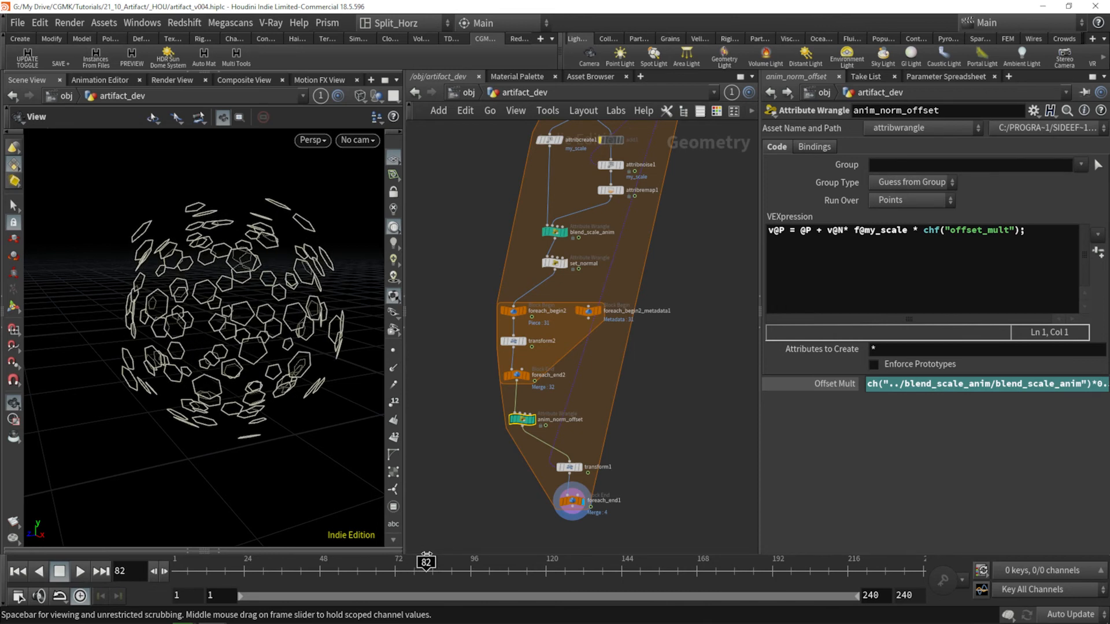
{"action": "key", "text": "w"}
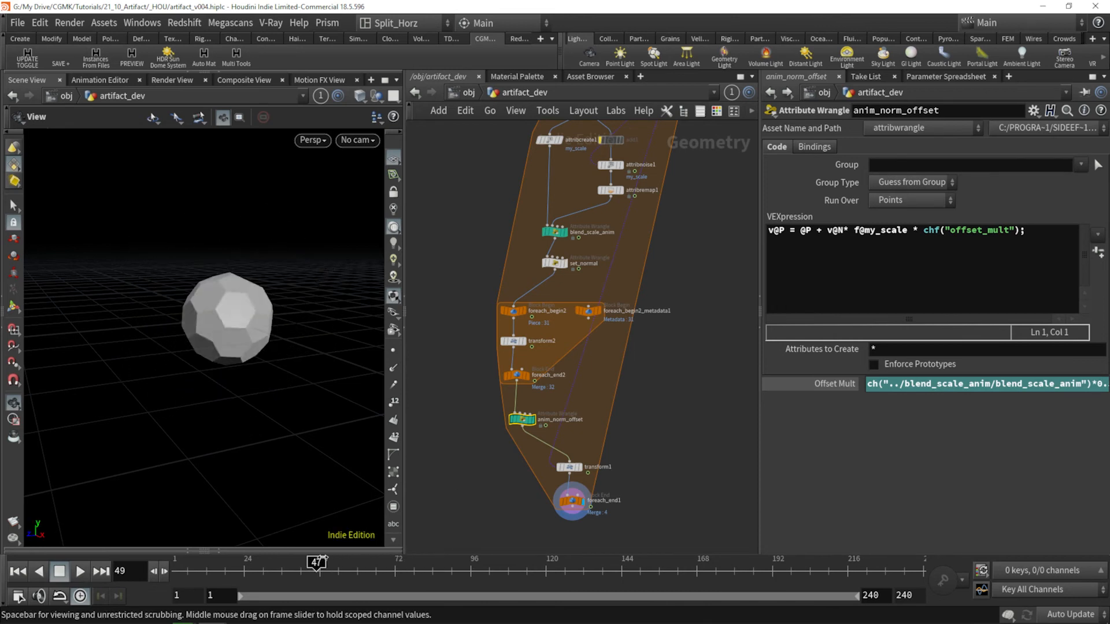
{"action": "left_click_drag", "start_coordinate": [431, 557], "coordinate": [234, 572]}
{"action": "left_click", "coordinate": [82, 572]}
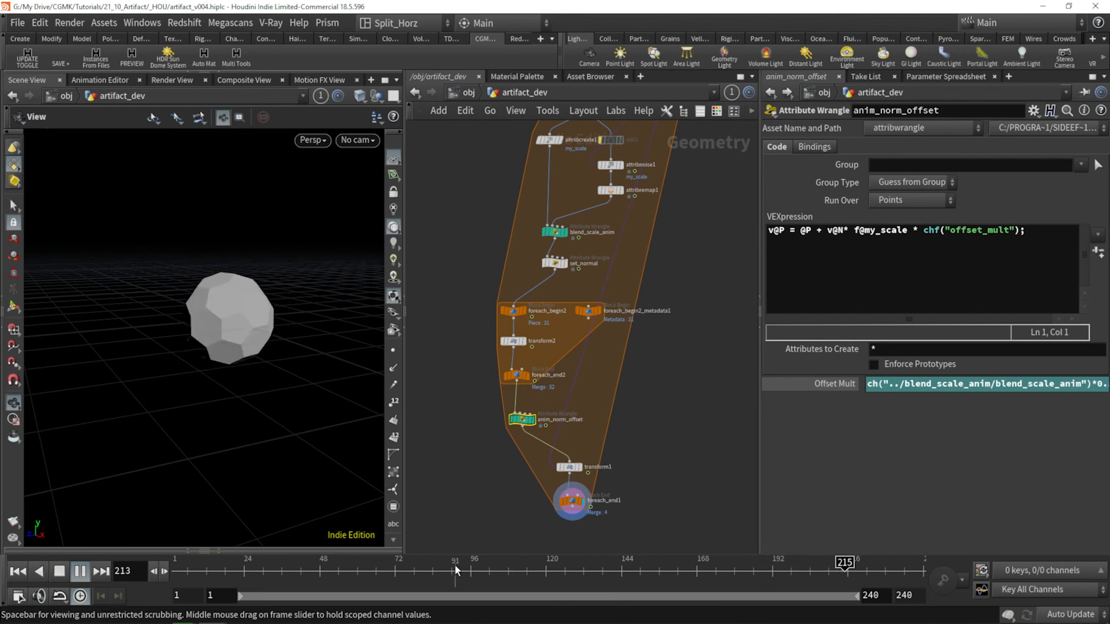
{"action": "left_click_drag", "start_coordinate": [889, 574], "coordinate": [341, 563]}
{"action": "left_click_drag", "start_coordinate": [496, 563], "coordinate": [619, 564]}
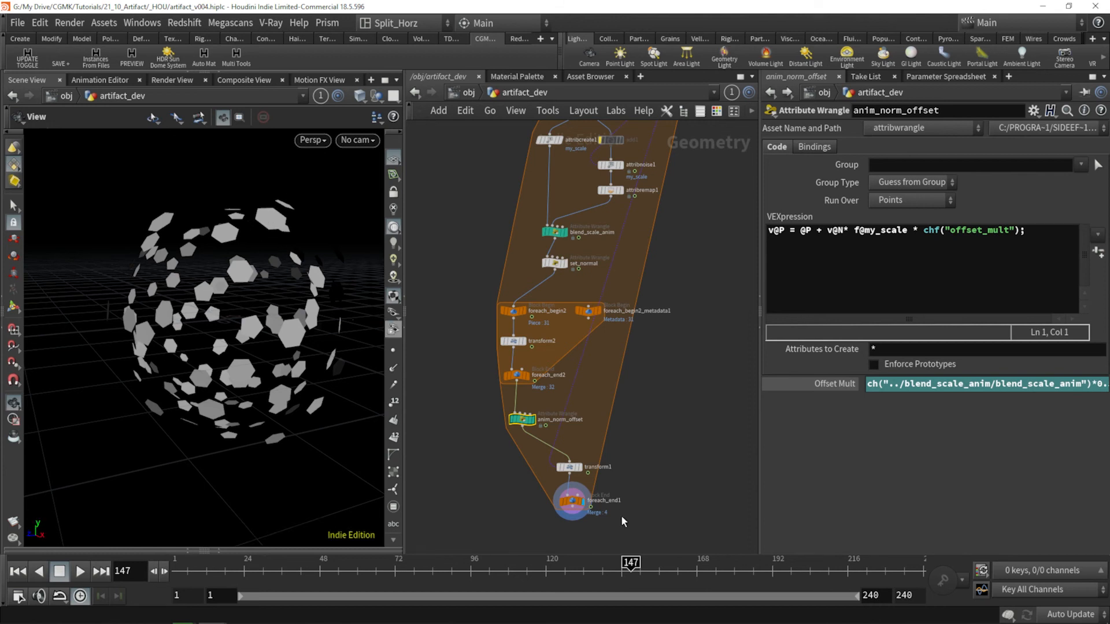
{"action": "left_click_drag", "start_coordinate": [631, 564], "coordinate": [501, 564]}
Step: Review attribnoise1's my_scale noise settings and follow the network down to foreach_end1
{"action": "middle_click_drag", "start_coordinate": [682, 281], "coordinate": [665, 363]}
{"action": "scroll", "coordinate": [551, 227], "scroll_direction": "up", "scroll_amount": 4}
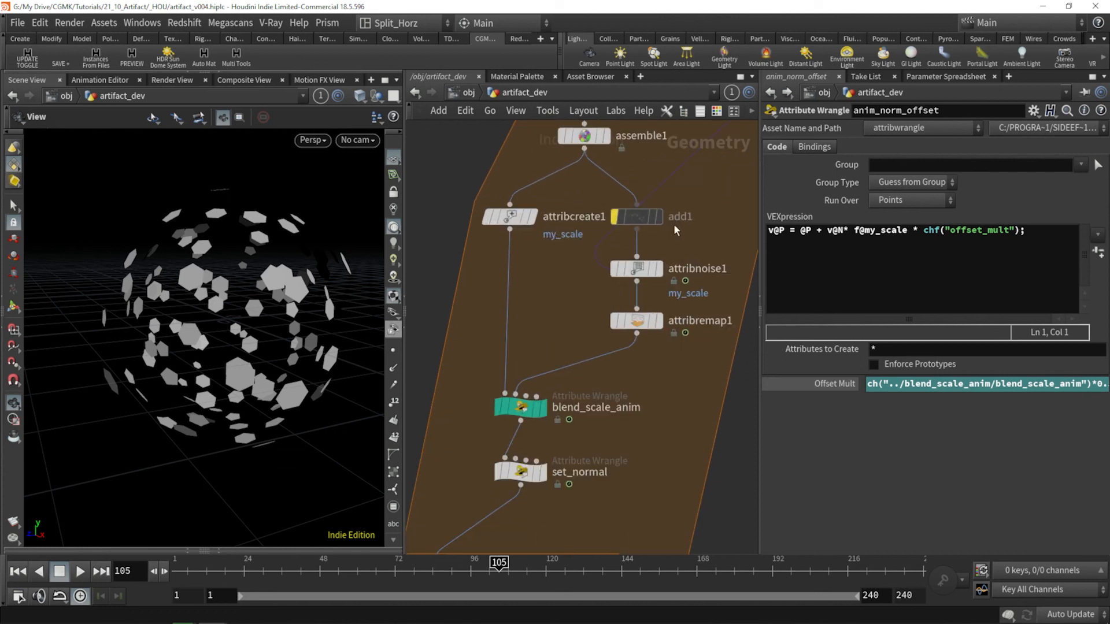
{"action": "left_click", "coordinate": [630, 268]}
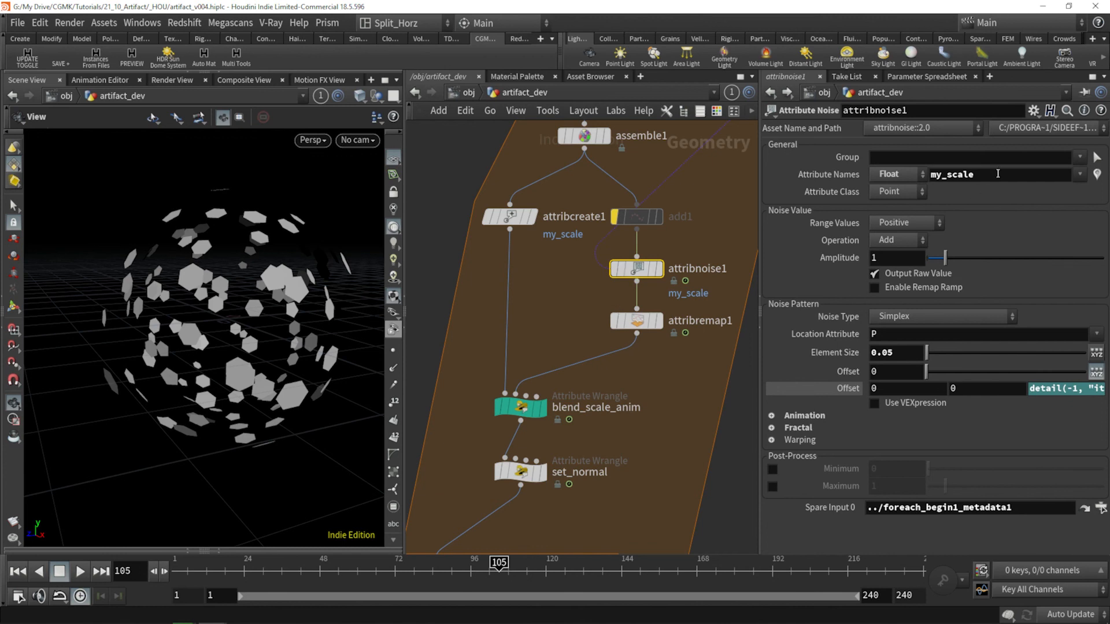
{"action": "middle_click_drag", "start_coordinate": [618, 380], "coordinate": [601, 264]}
{"action": "scroll", "coordinate": [602, 263], "scroll_direction": "down", "scroll_amount": 2}
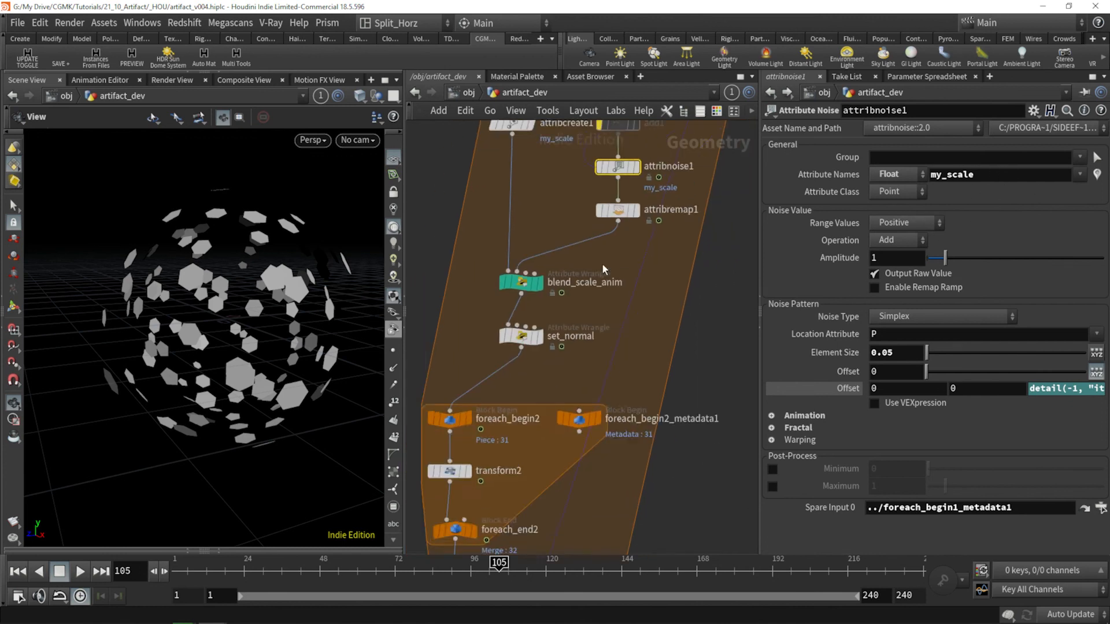
{"action": "middle_click_drag", "start_coordinate": [615, 318], "coordinate": [617, 292]}
{"action": "middle_click_drag", "start_coordinate": [640, 339], "coordinate": [642, 271]}
{"action": "middle_click_drag", "start_coordinate": [609, 496], "coordinate": [623, 407]}
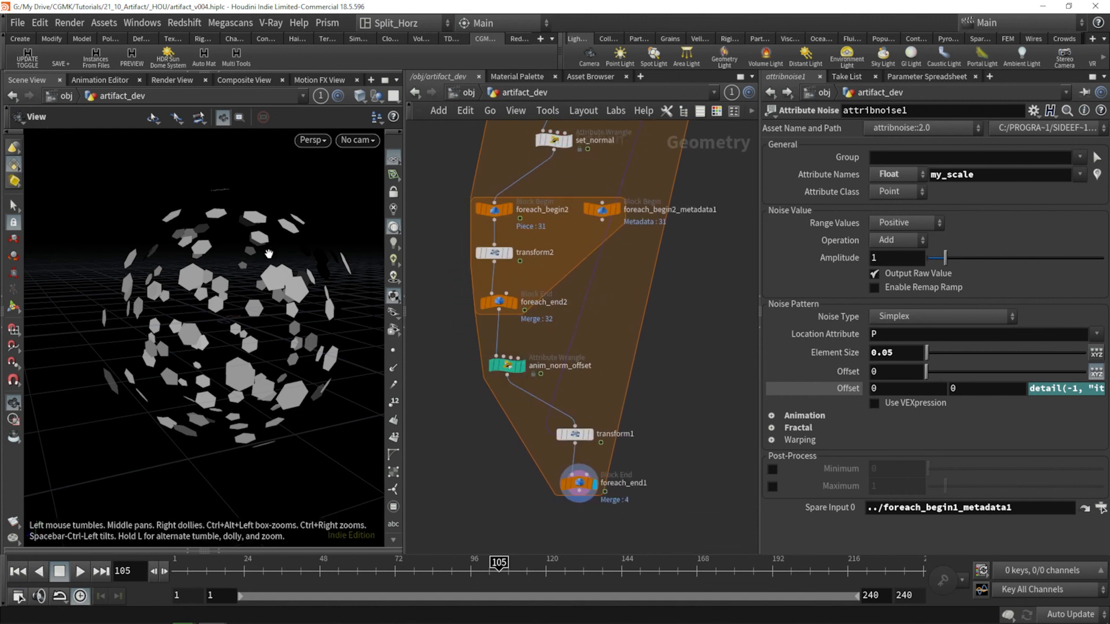
Step: Scrub back and forth around frames 106 to 134 to inspect the nested sphere's pieces, and return to frame 1
{"action": "left_click_drag", "start_coordinate": [510, 592], "coordinate": [473, 591]}
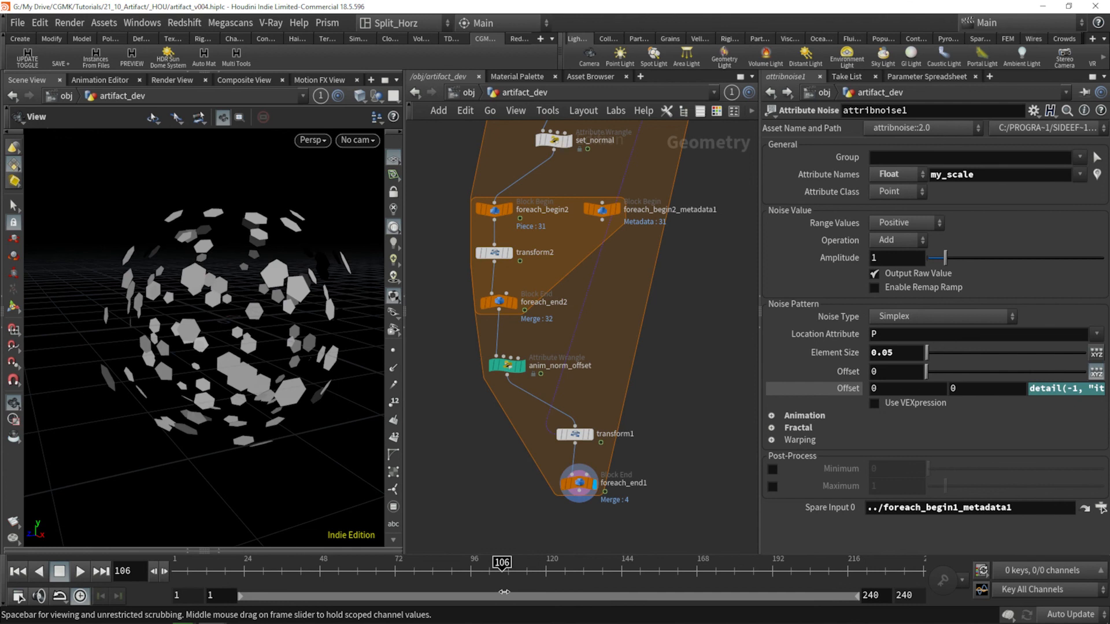
{"action": "left_click_drag", "start_coordinate": [549, 594], "coordinate": [590, 596]}
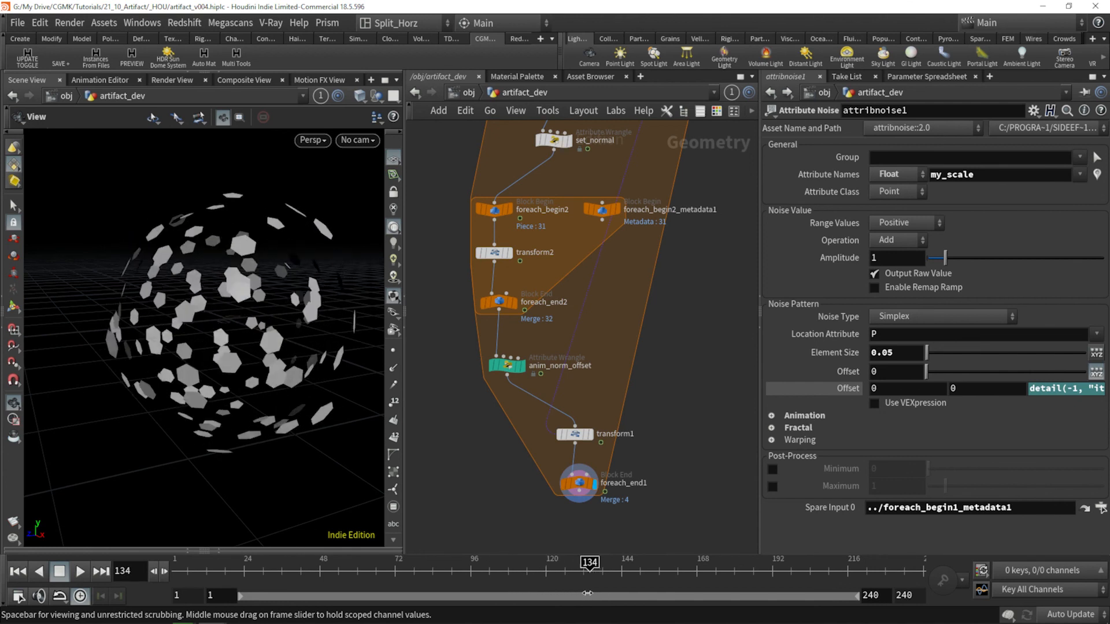
{"action": "left_click_drag", "start_coordinate": [617, 590], "coordinate": [508, 603]}
{"action": "left_click_drag", "start_coordinate": [220, 301], "coordinate": [216, 322]}
{"action": "scroll", "coordinate": [197, 308], "scroll_direction": "down", "scroll_amount": 4}
{"action": "mouse_move", "coordinate": [524, 583]}
{"action": "left_mouse_down"}
{"action": "mouse_move", "coordinate": [824, 585]}
{"action": "mouse_move", "coordinate": [173, 571]}
{"action": "left_mouse_up"}
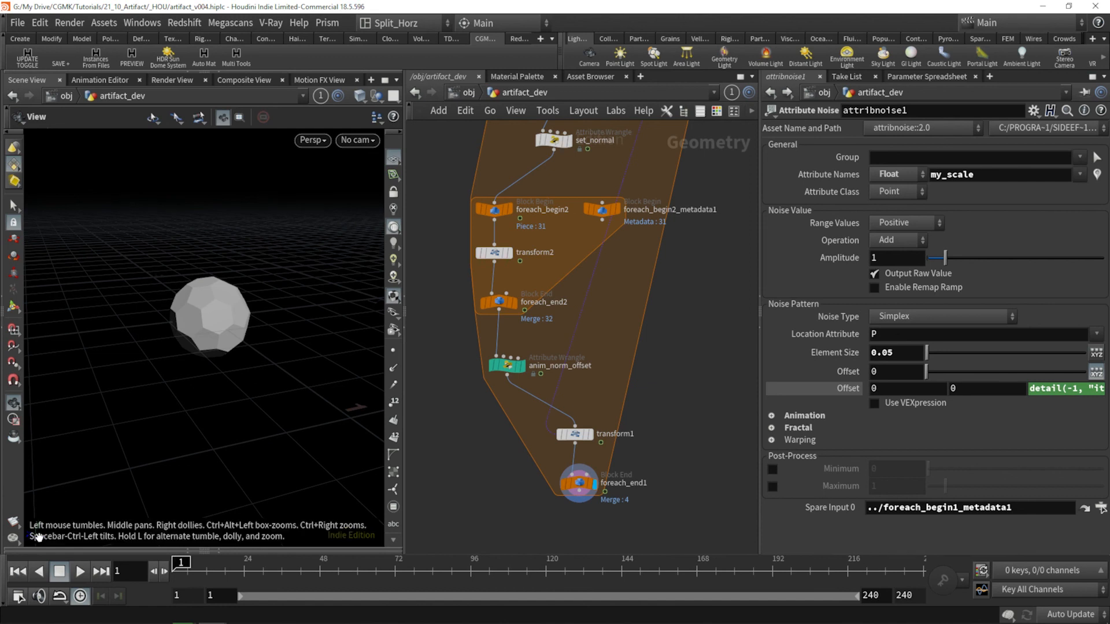